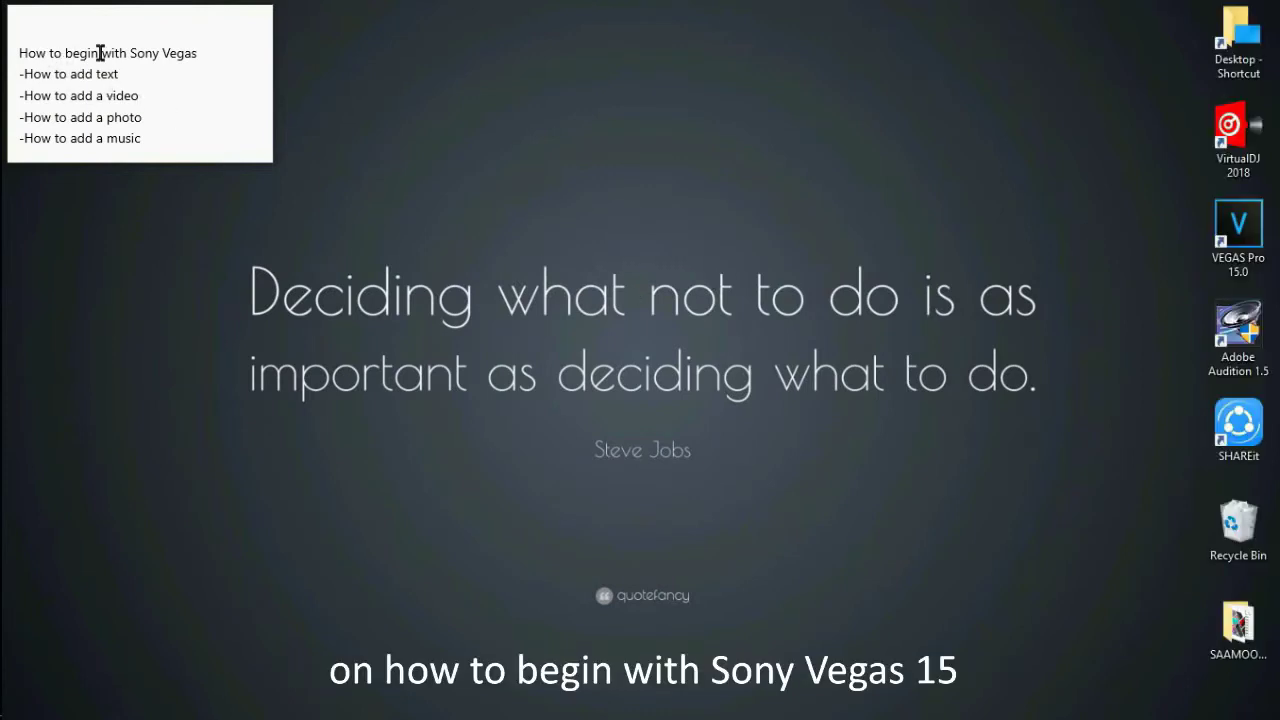
Check the sticky note of tutorial topics, then bring the HAHA.veg VEGAS Pro project to the front
left_click(208, 53)
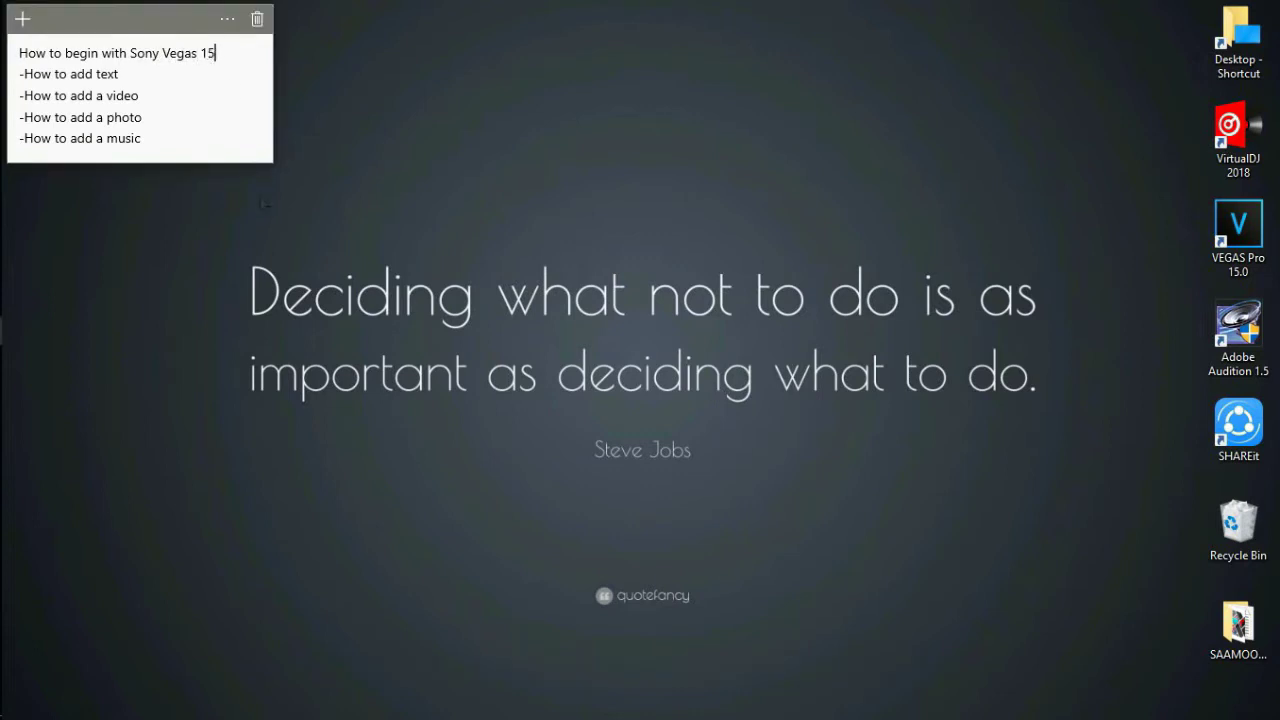
left_click(646, 354)
left_click_drag(1071, 451, 240, 290)
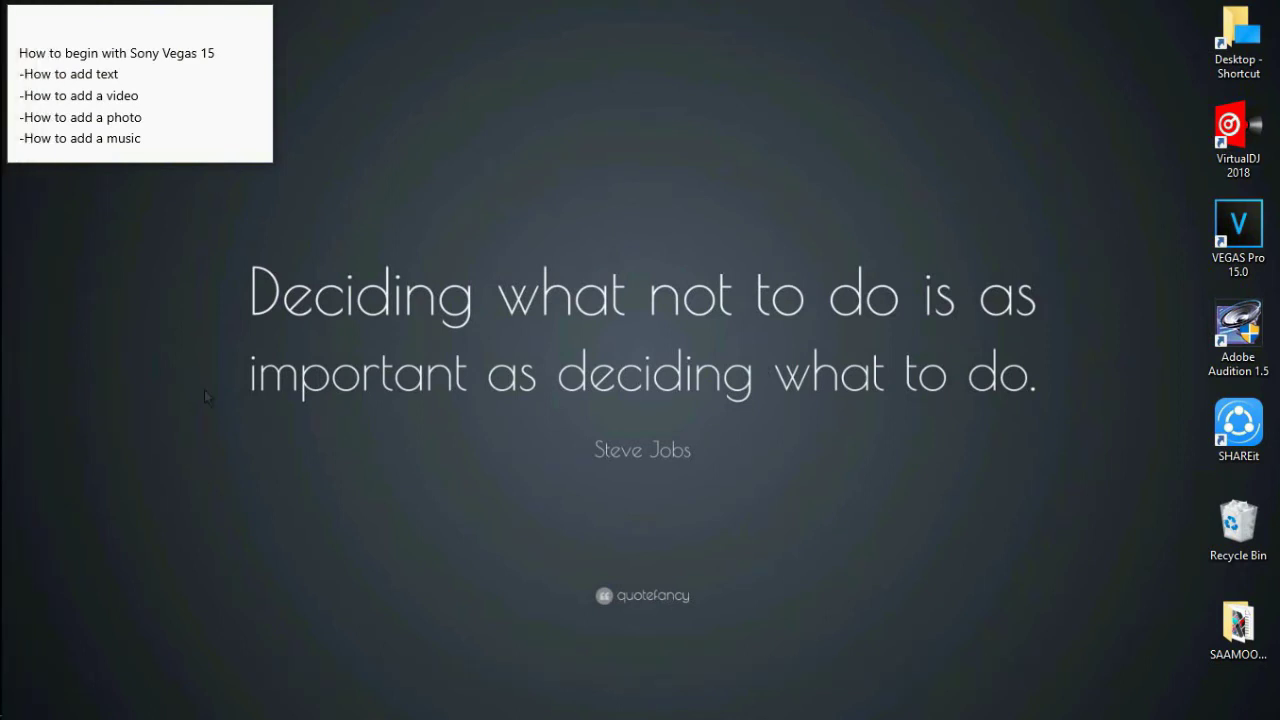
left_click(29, 359)
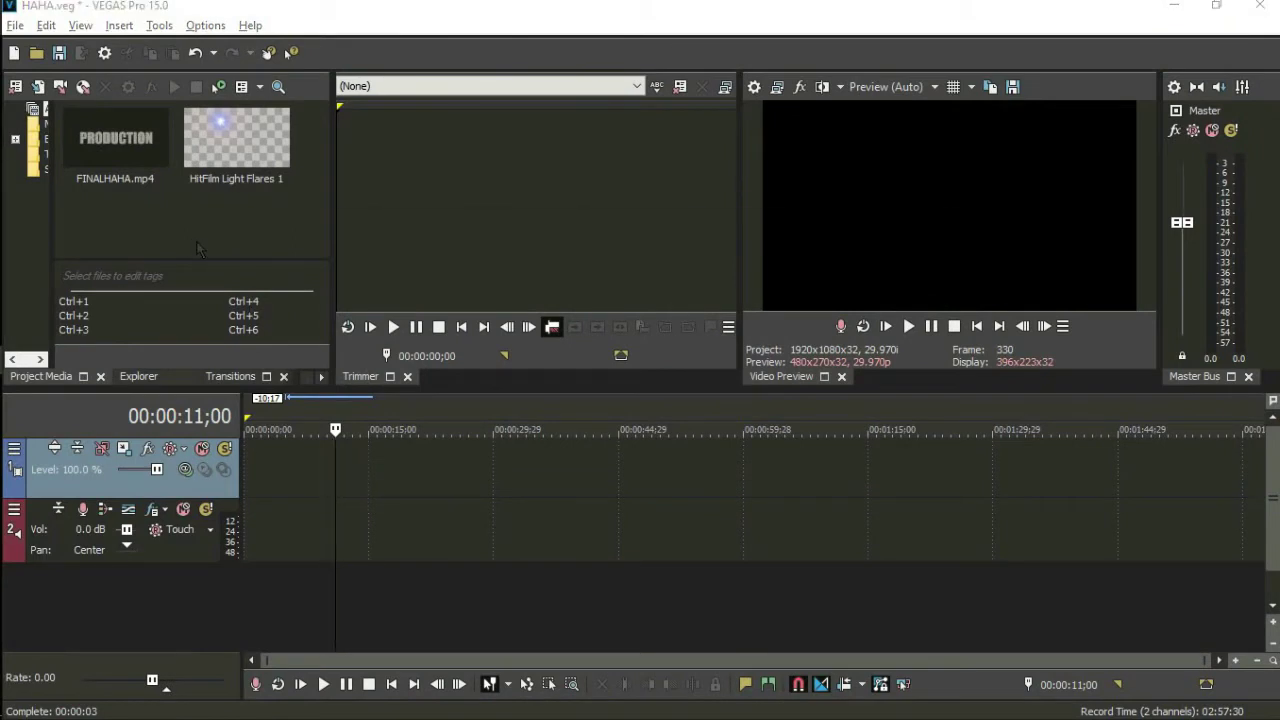
Insert a new text media event at the very start of video track 1
key("alt+Tab")
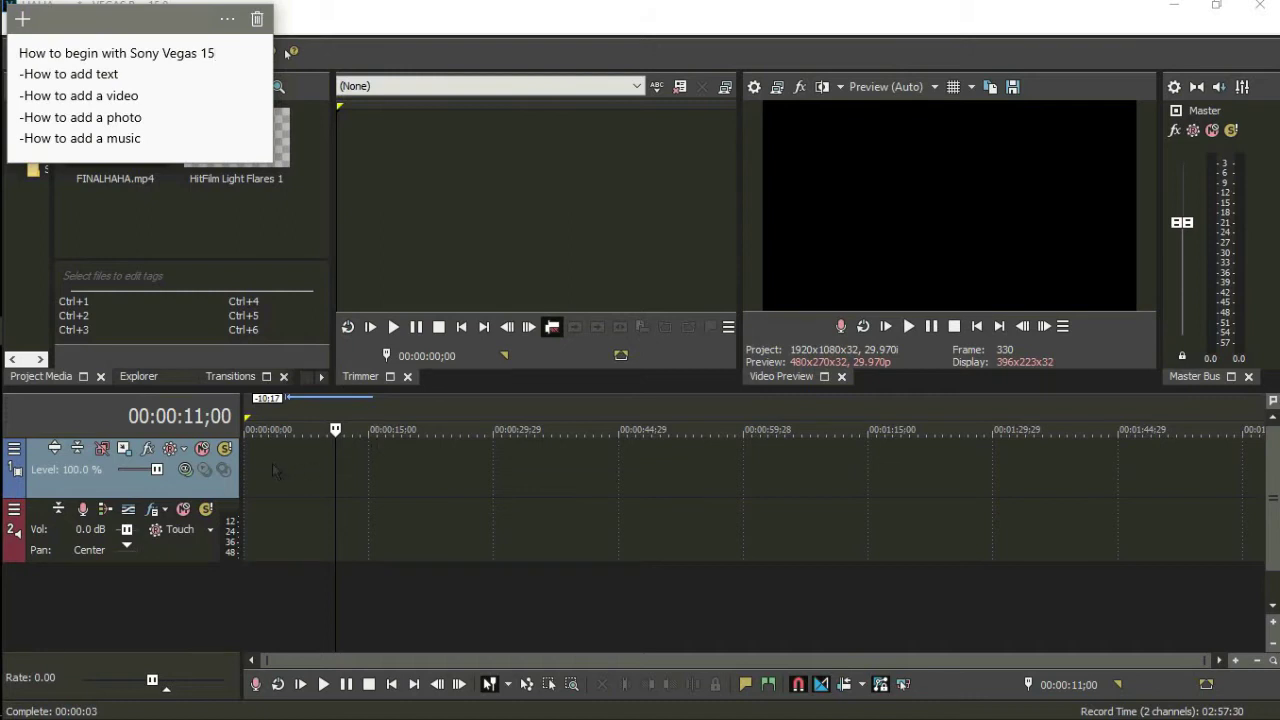
key("alt+Tab")
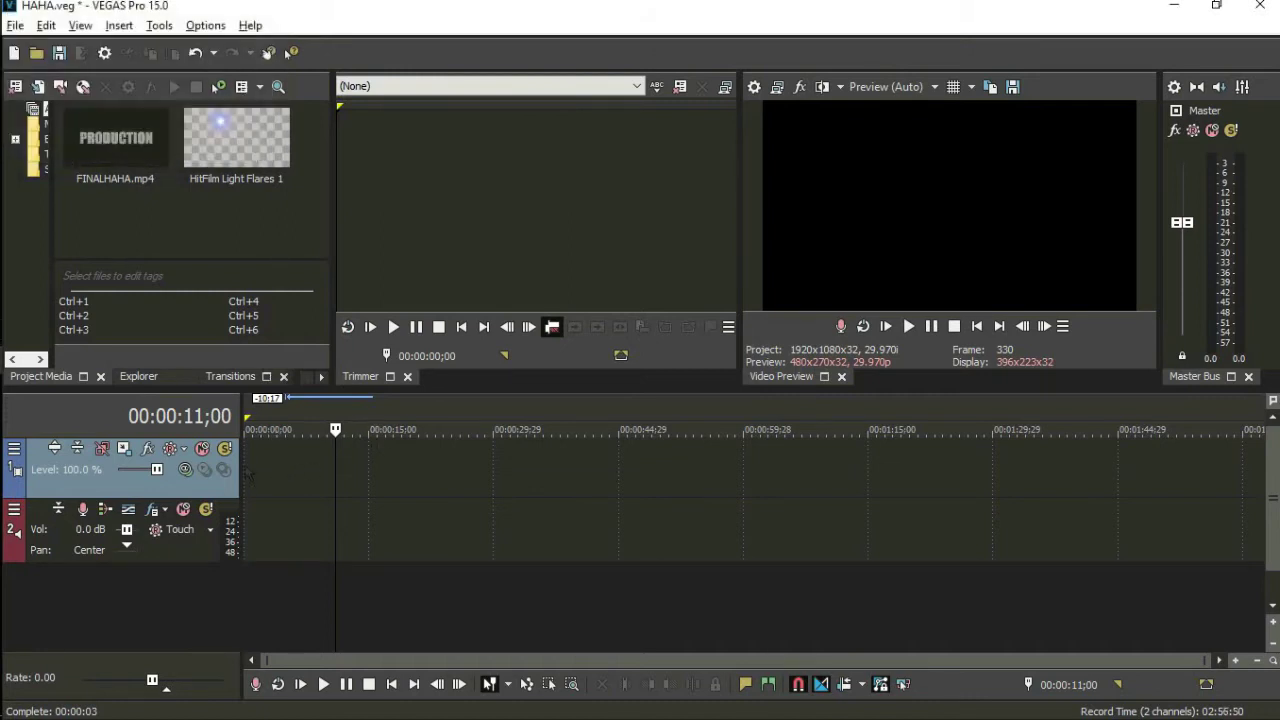
left_click(249, 473)
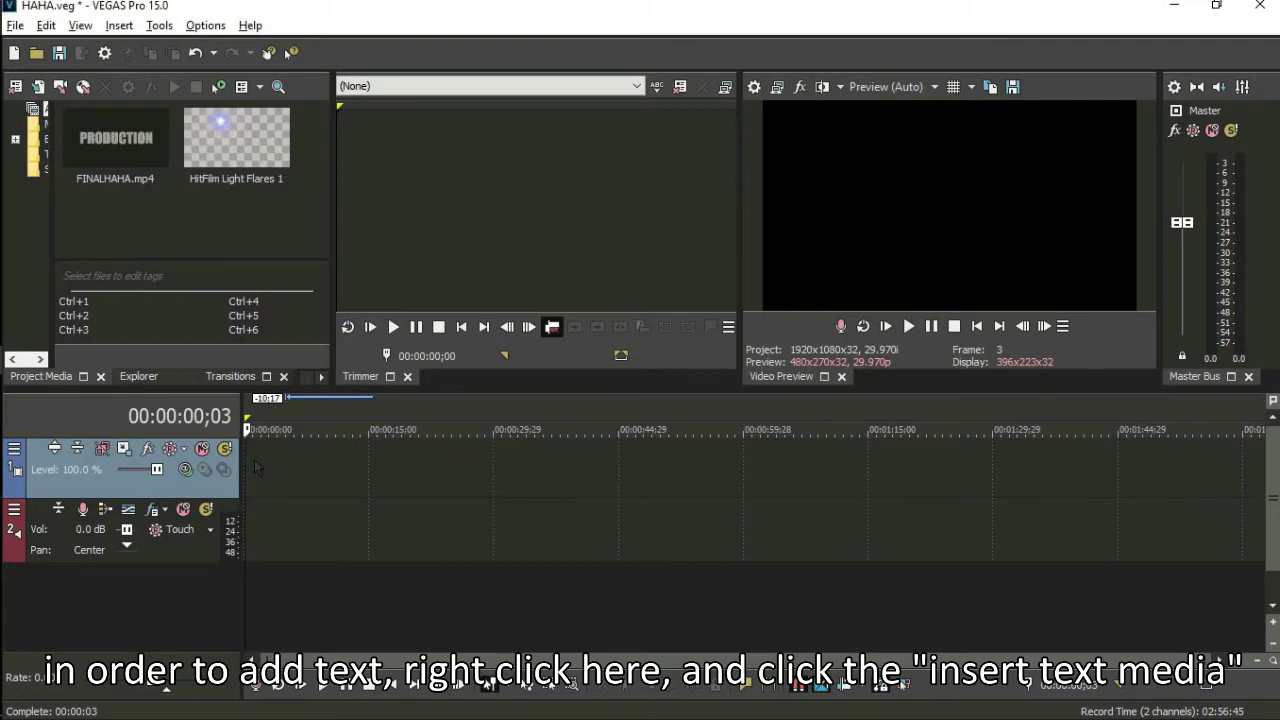
right_click(255, 467)
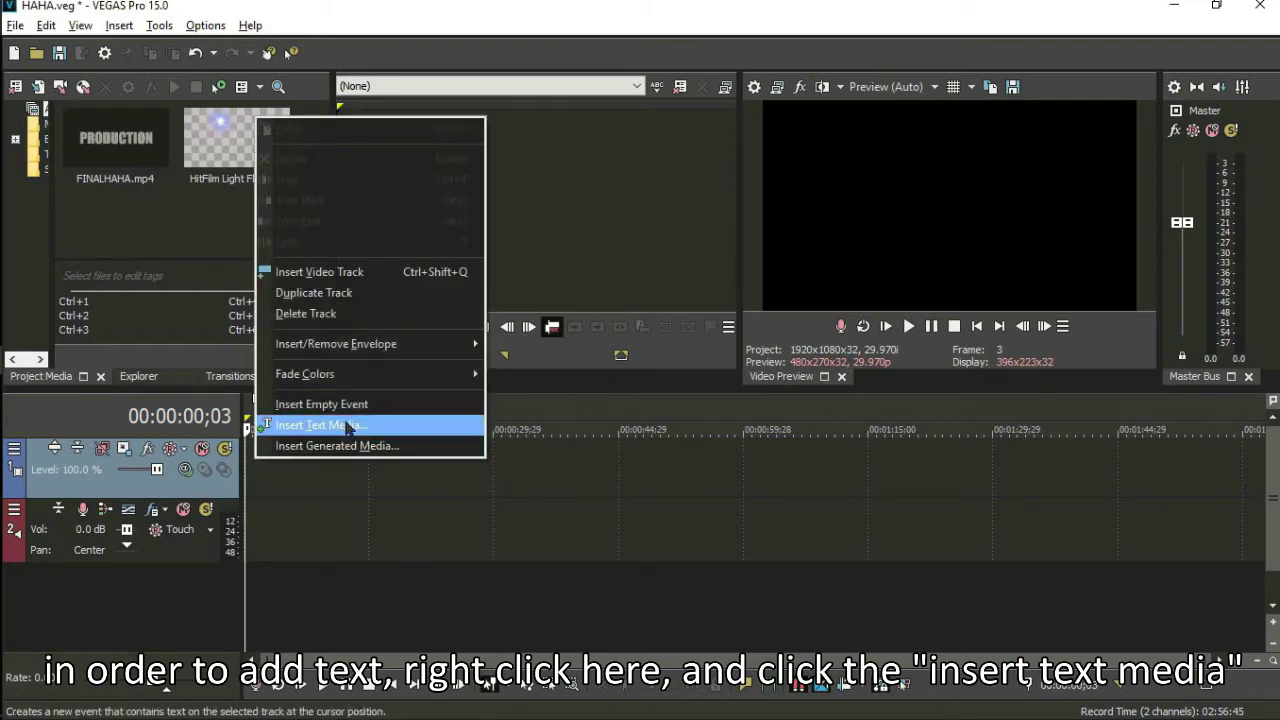
left_click(348, 427)
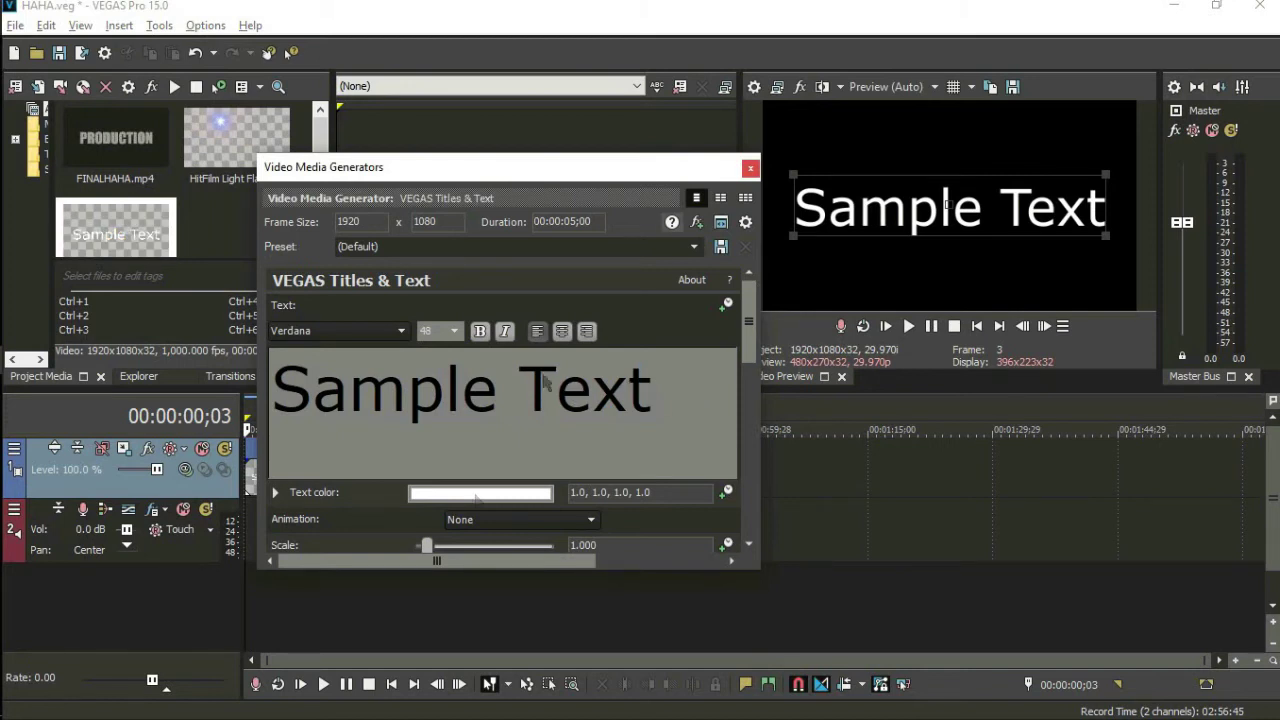
Replace the Sample Text placeholder with the name title, keeping the Verdana font
left_click_drag(508, 403, 262, 408)
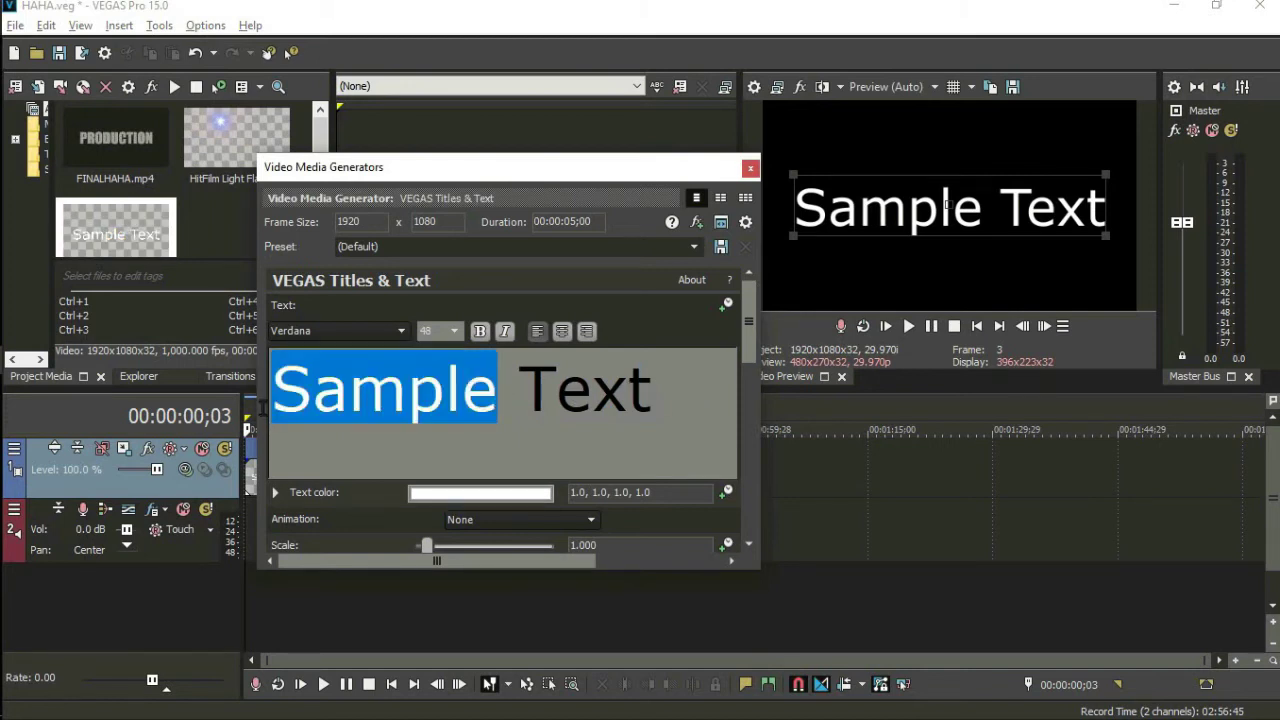
key("ctrl+a")
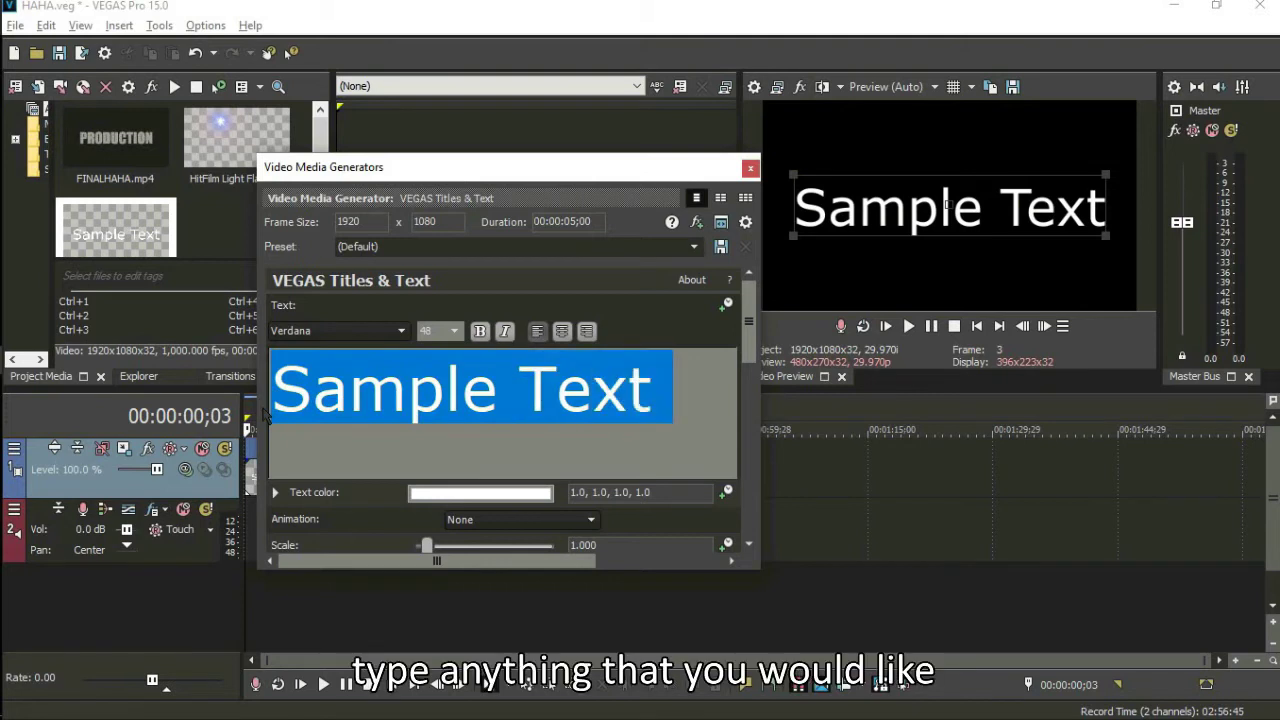
type("T")
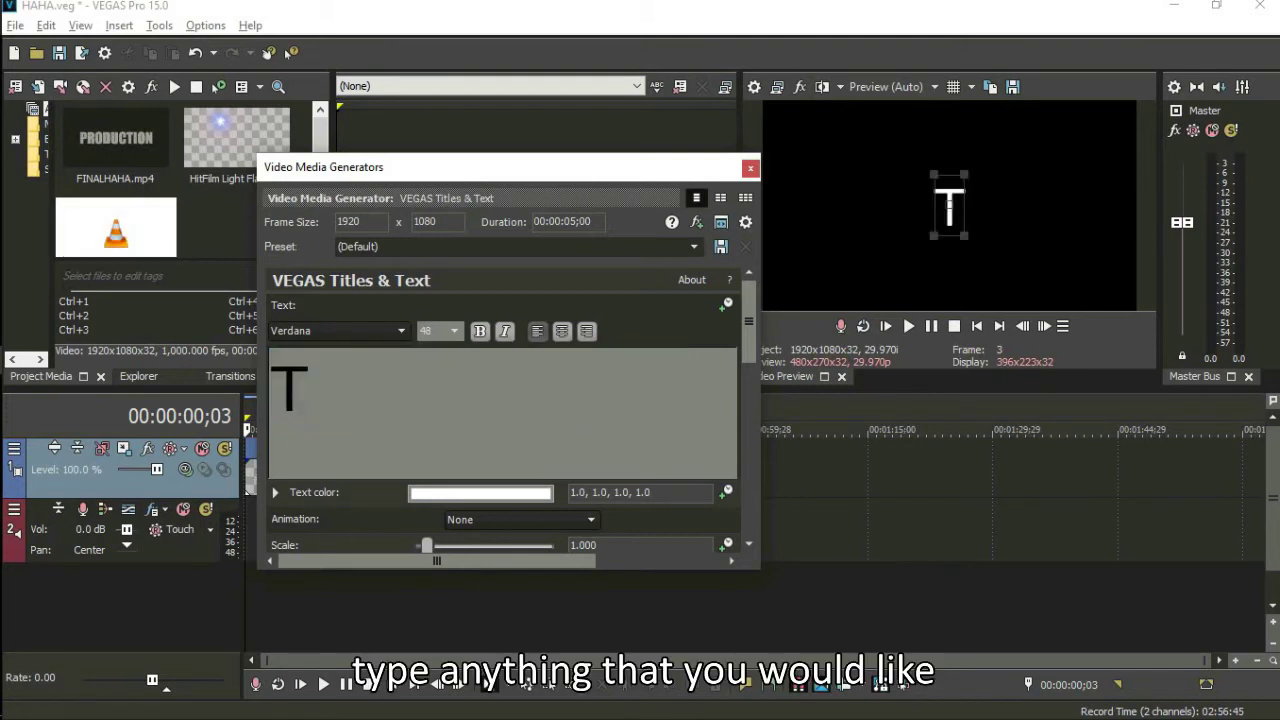
key("BackSpace")
type("Kaye")
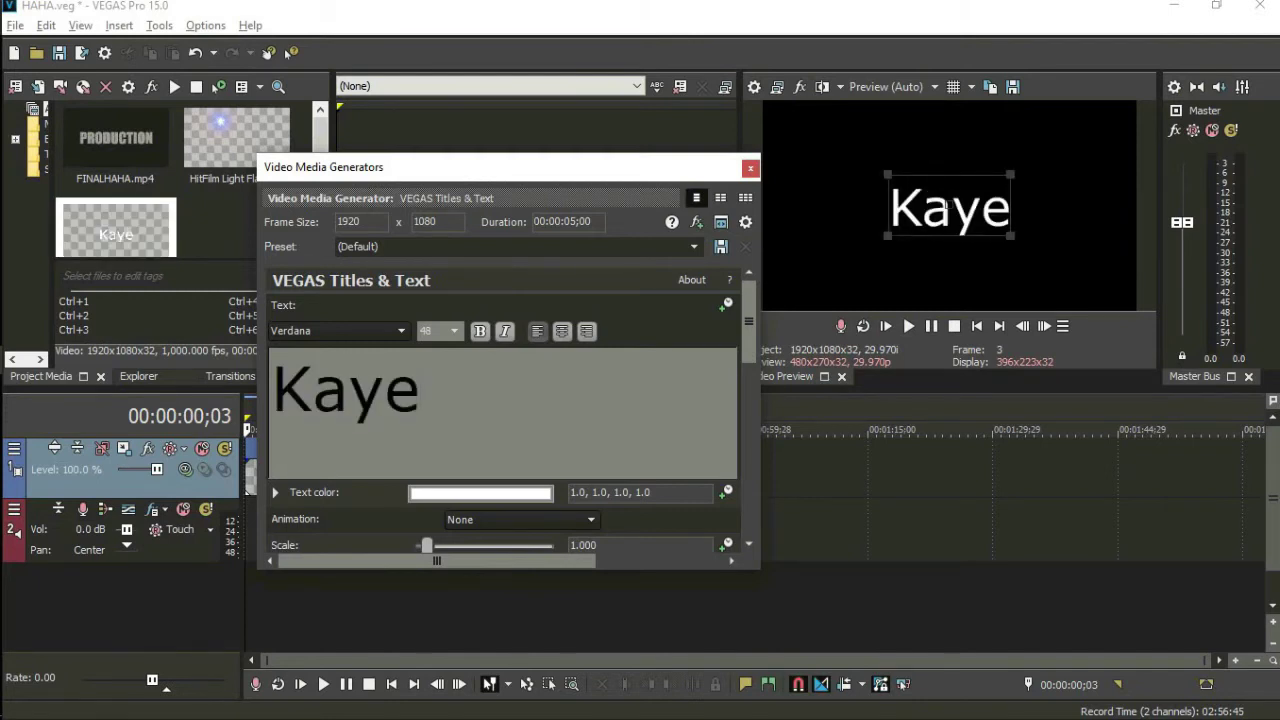
key("BackSpace")
key("BackSpace")
key("BackSpace")
type("a")
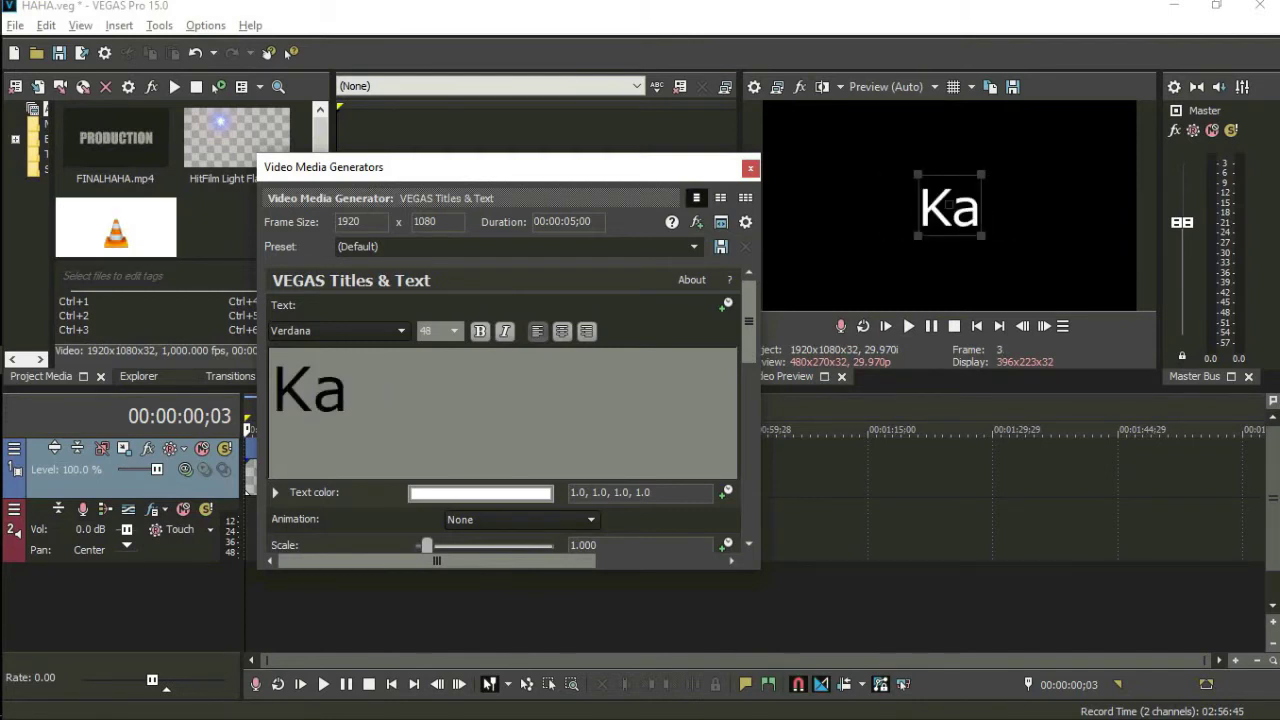
type("ye")
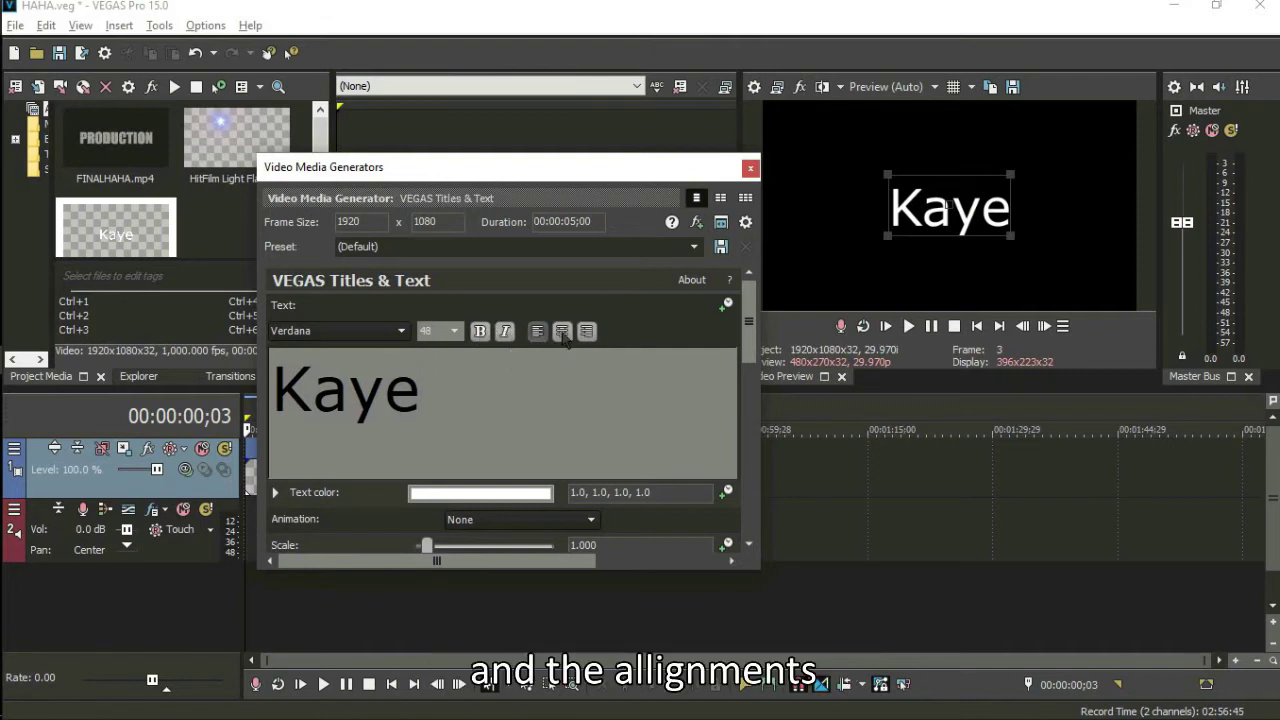
left_click(390, 332)
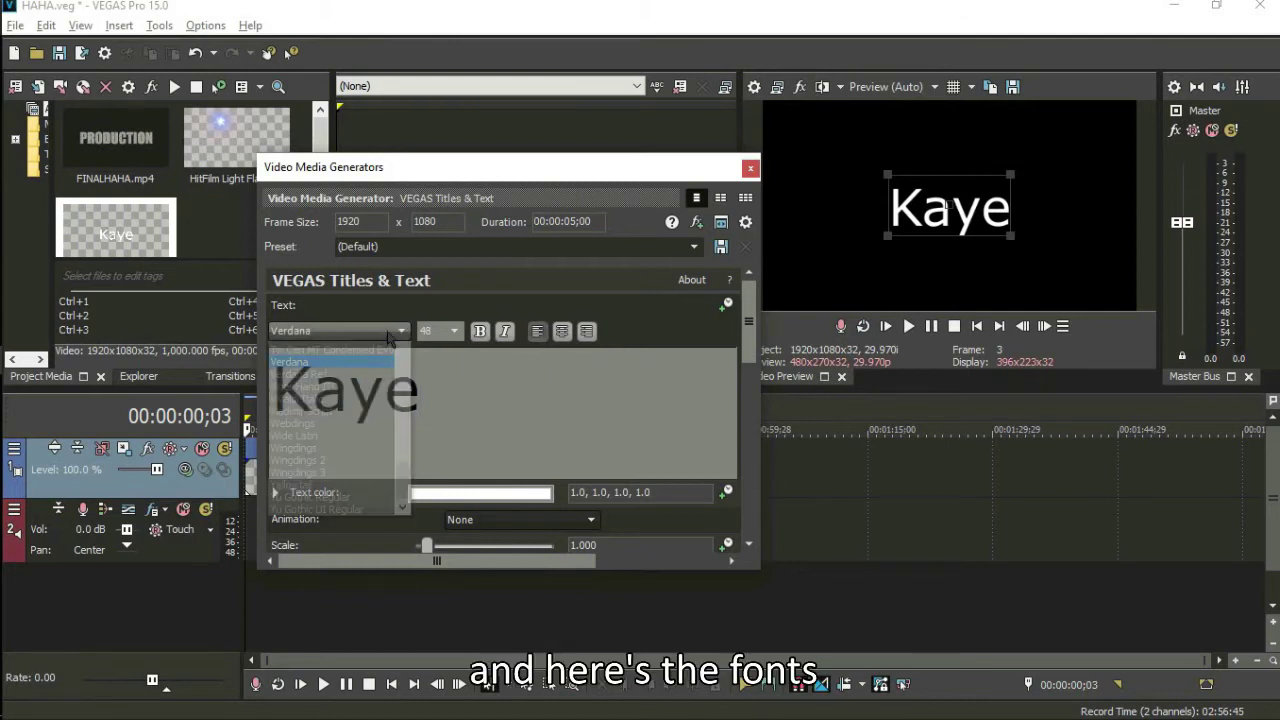
left_click(388, 336)
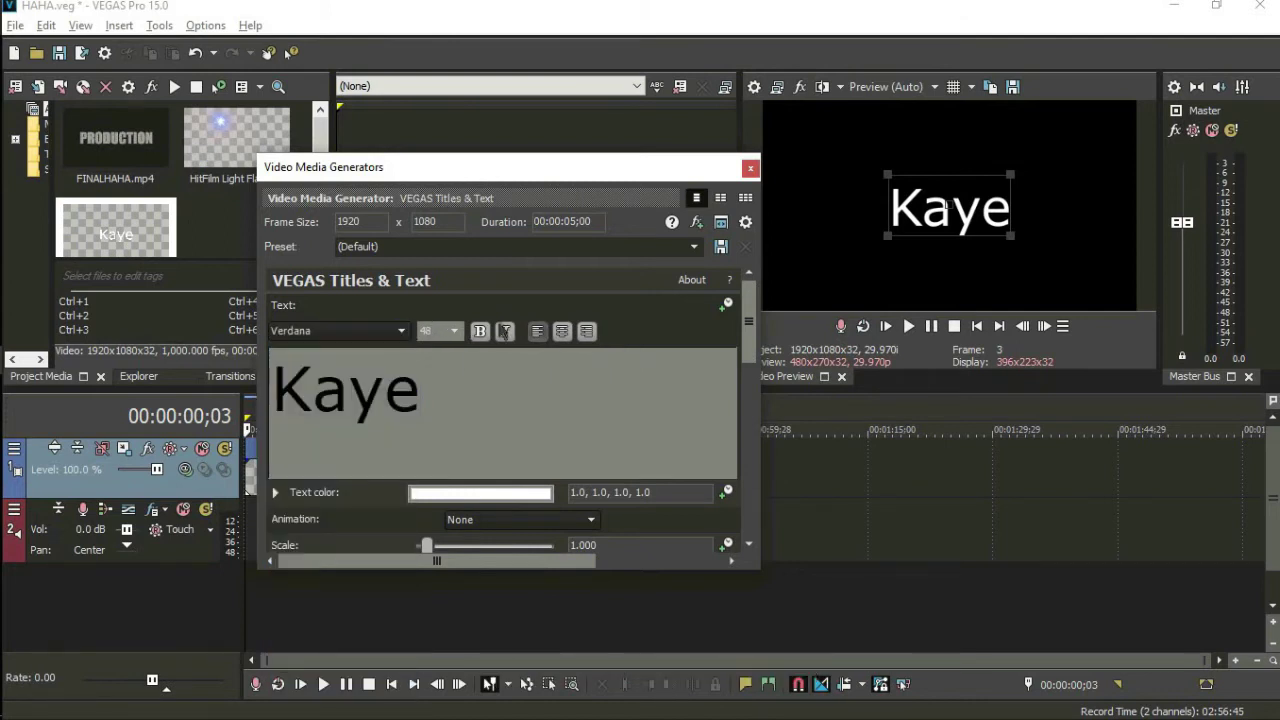
Close the title generator and move the name title clip about ten seconds along video track 1
left_click(750, 168)
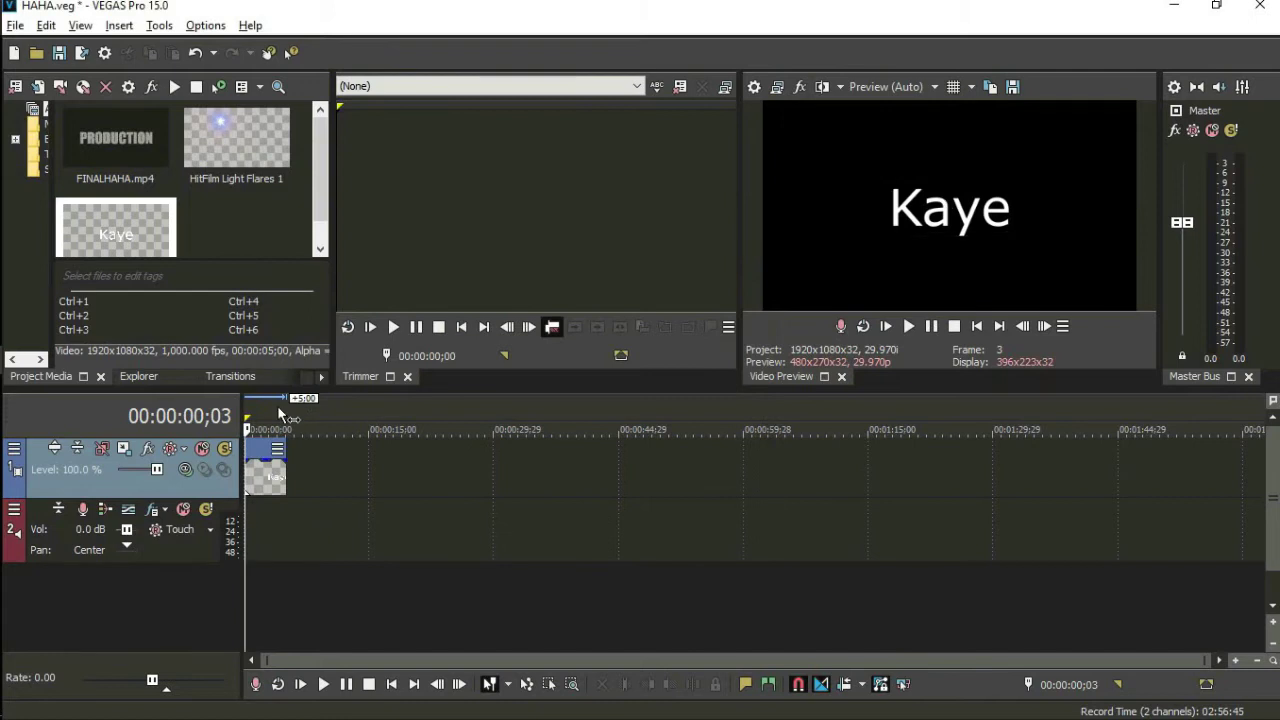
left_click_drag(272, 476, 351, 481)
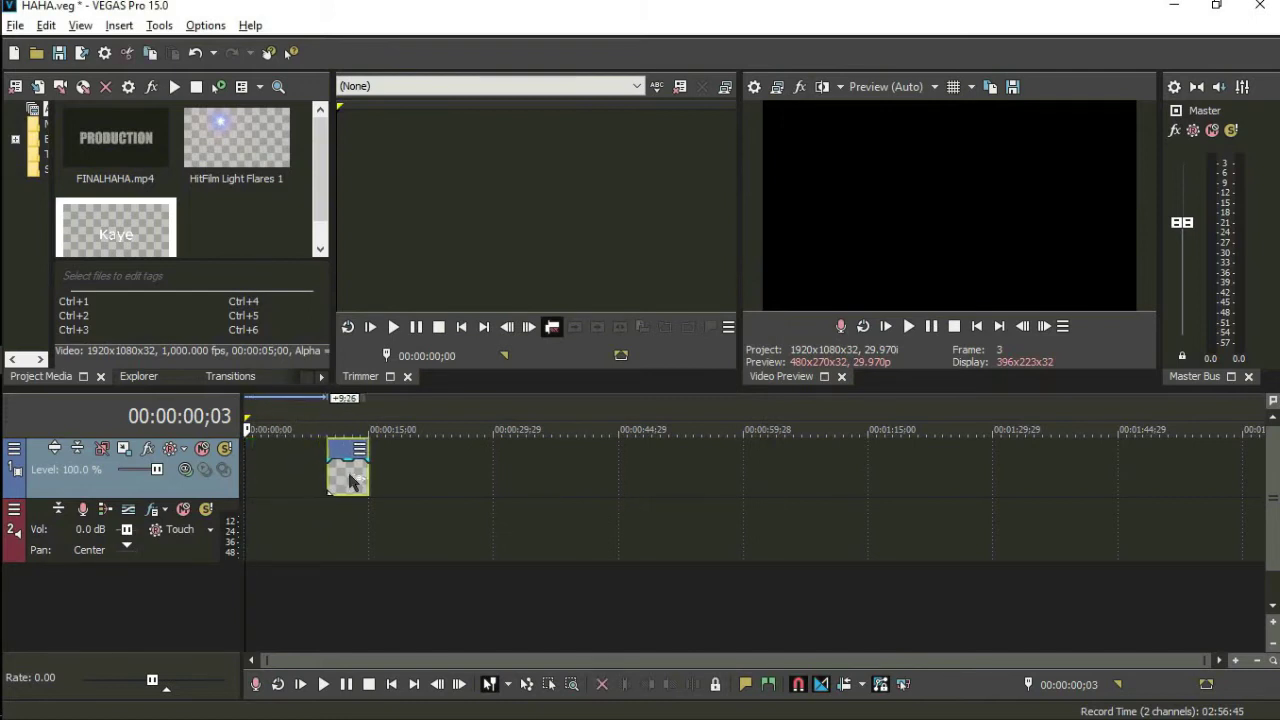
key("alt+Tab")
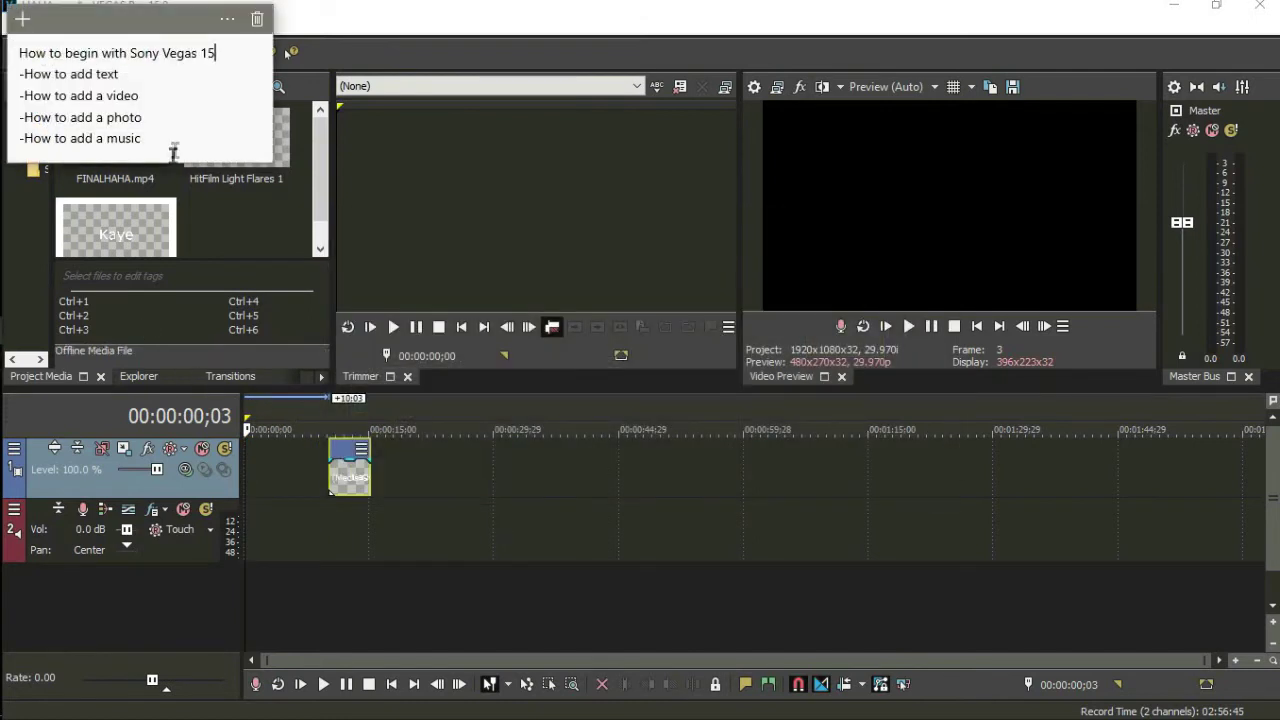
key("alt+Tab")
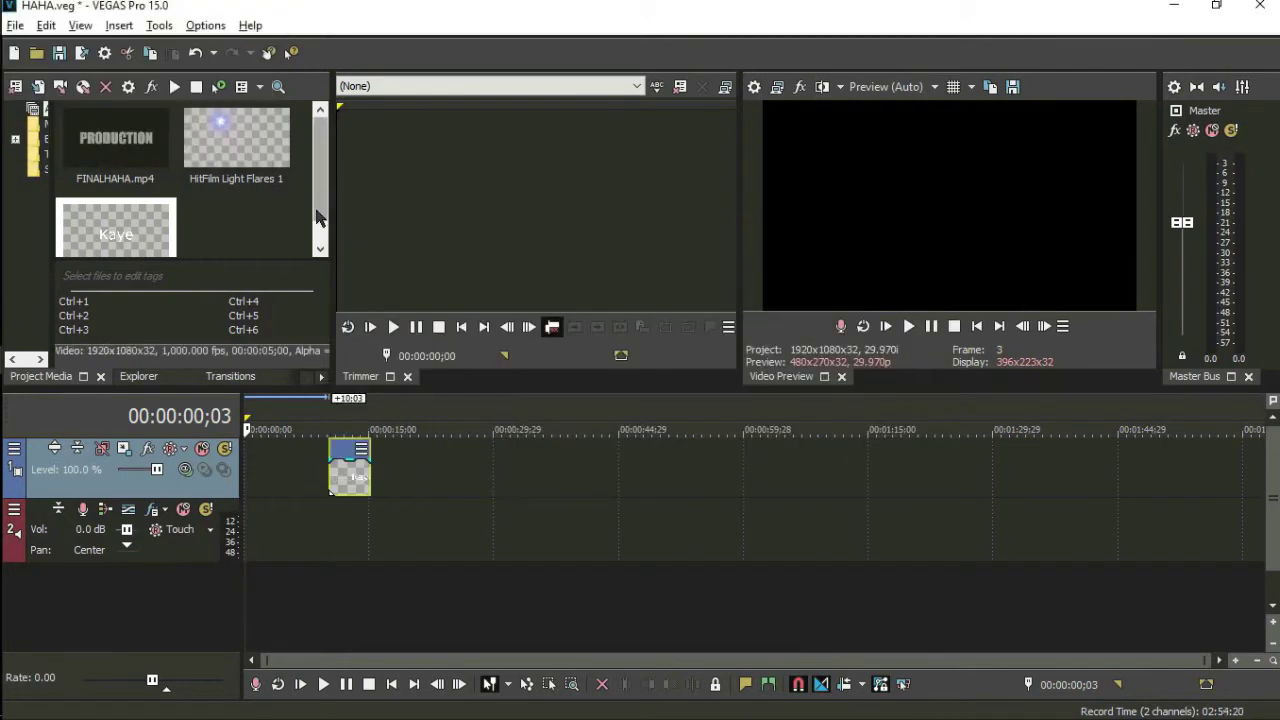
left_click(320, 248)
scroll(320, 248, "up", 1)
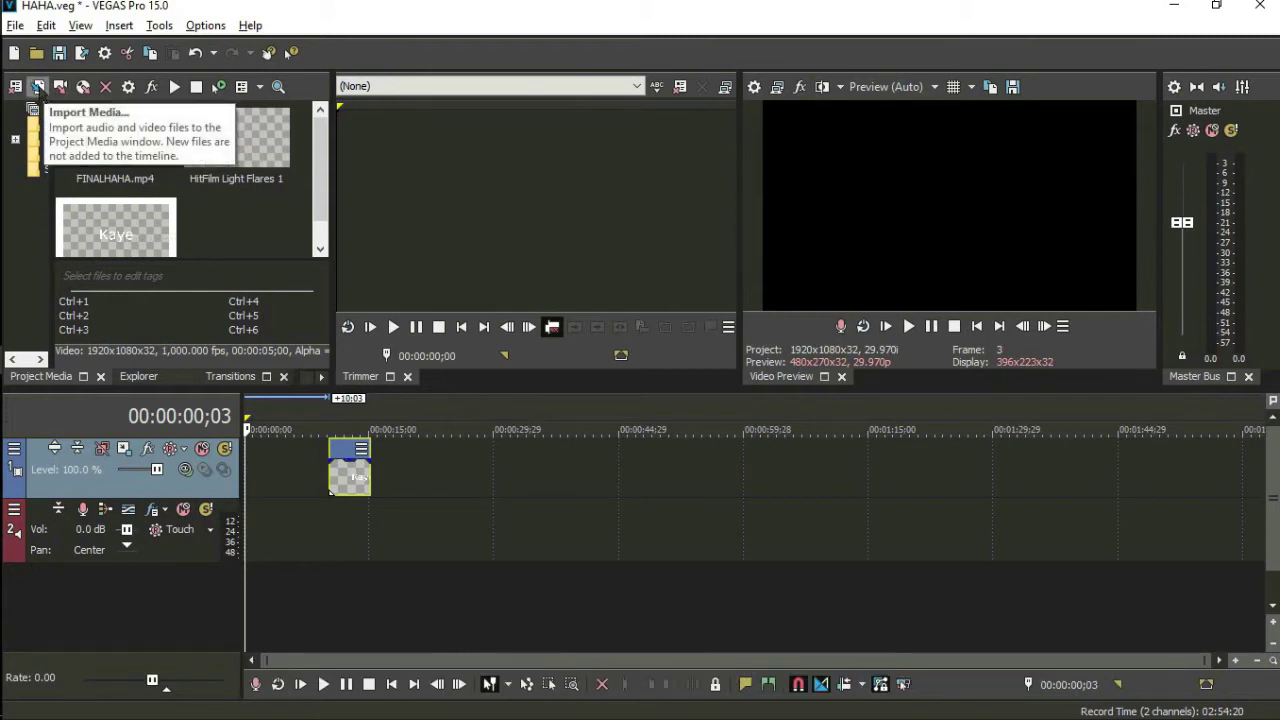
Import the FINALHAHA.mp4 intro video from the CarRiegn Prod folder into project media
left_click(37, 87)
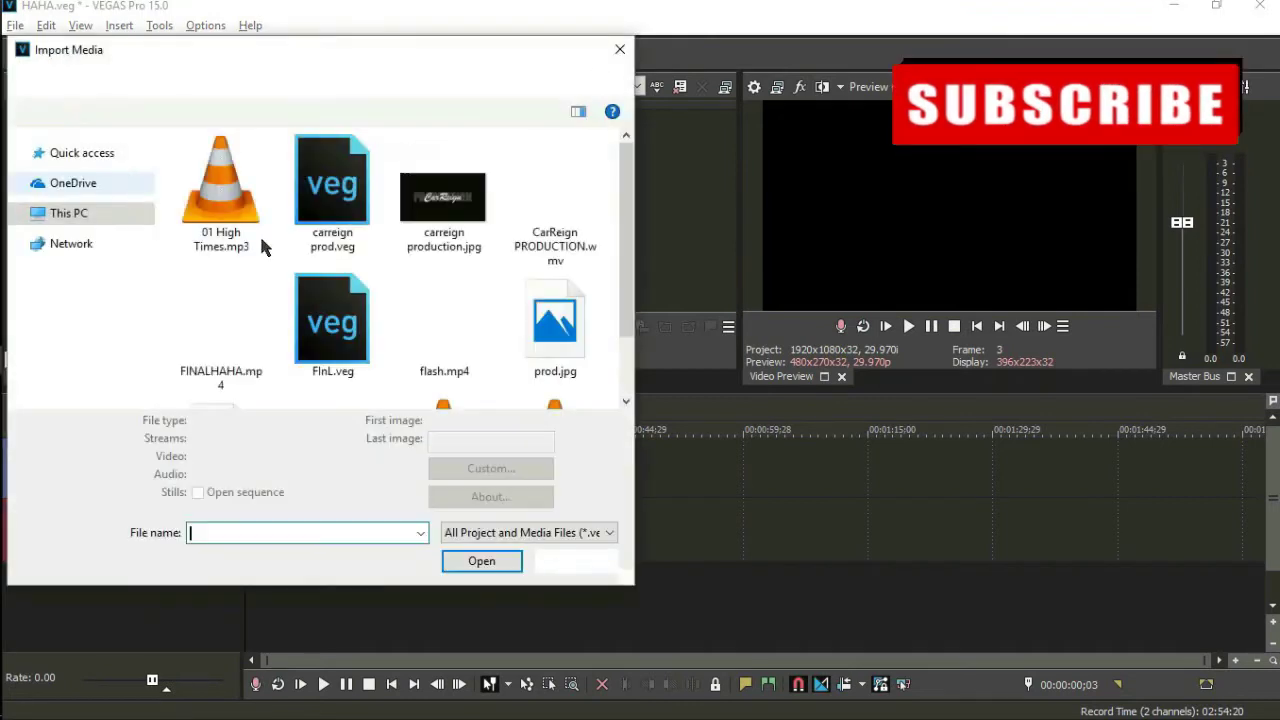
scroll(618, 318, "down", 2)
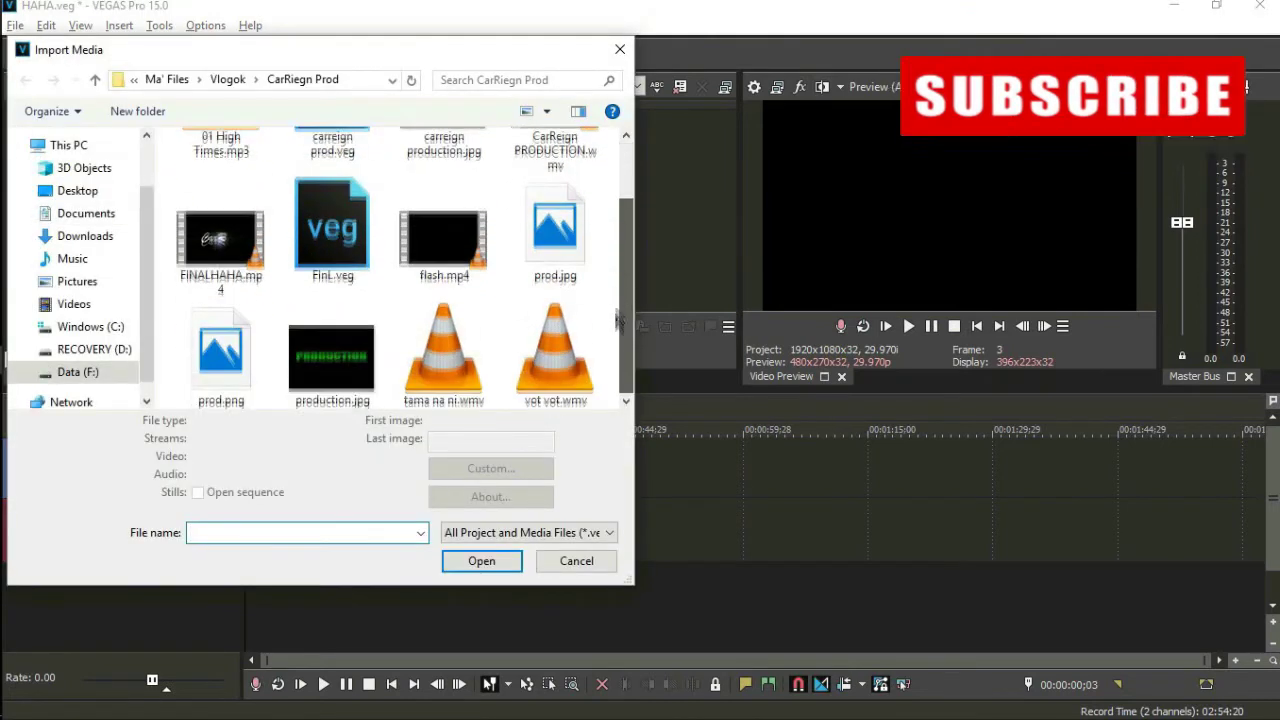
scroll(618, 318, "up", 2)
scroll(618, 318, "down", 2)
scroll(618, 318, "up", 2)
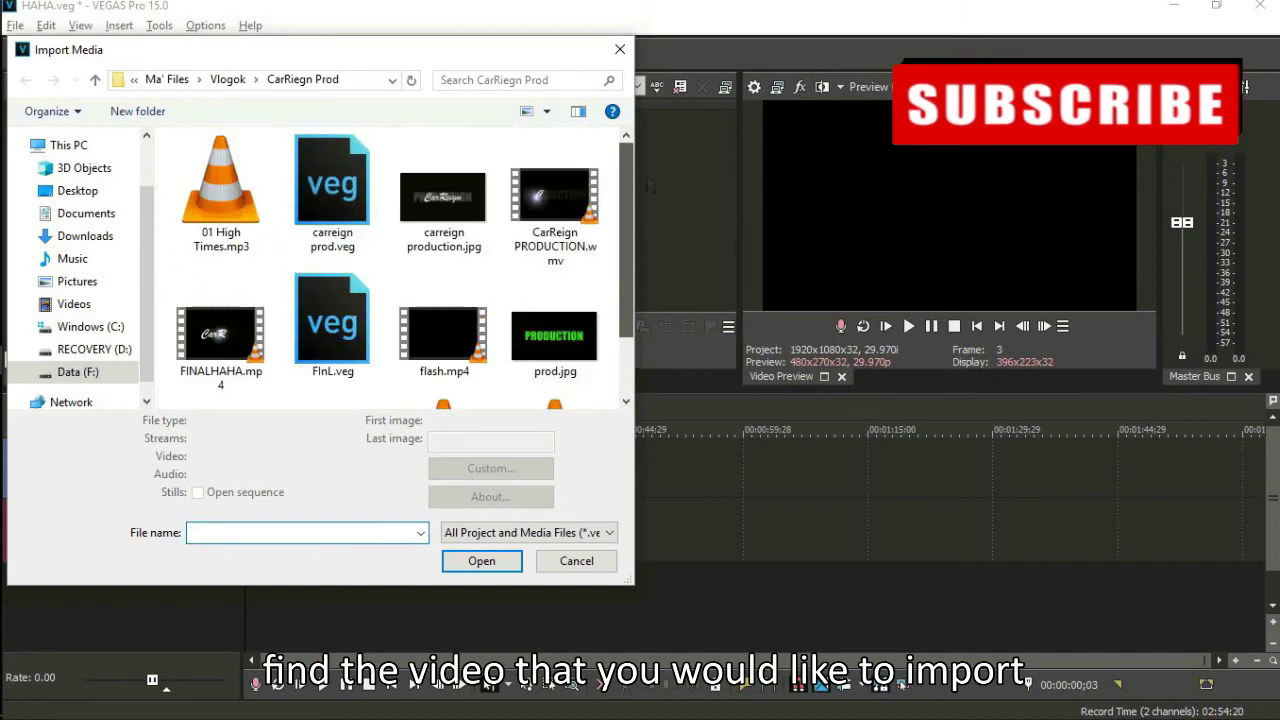
scroll(630, 300, "down", 2)
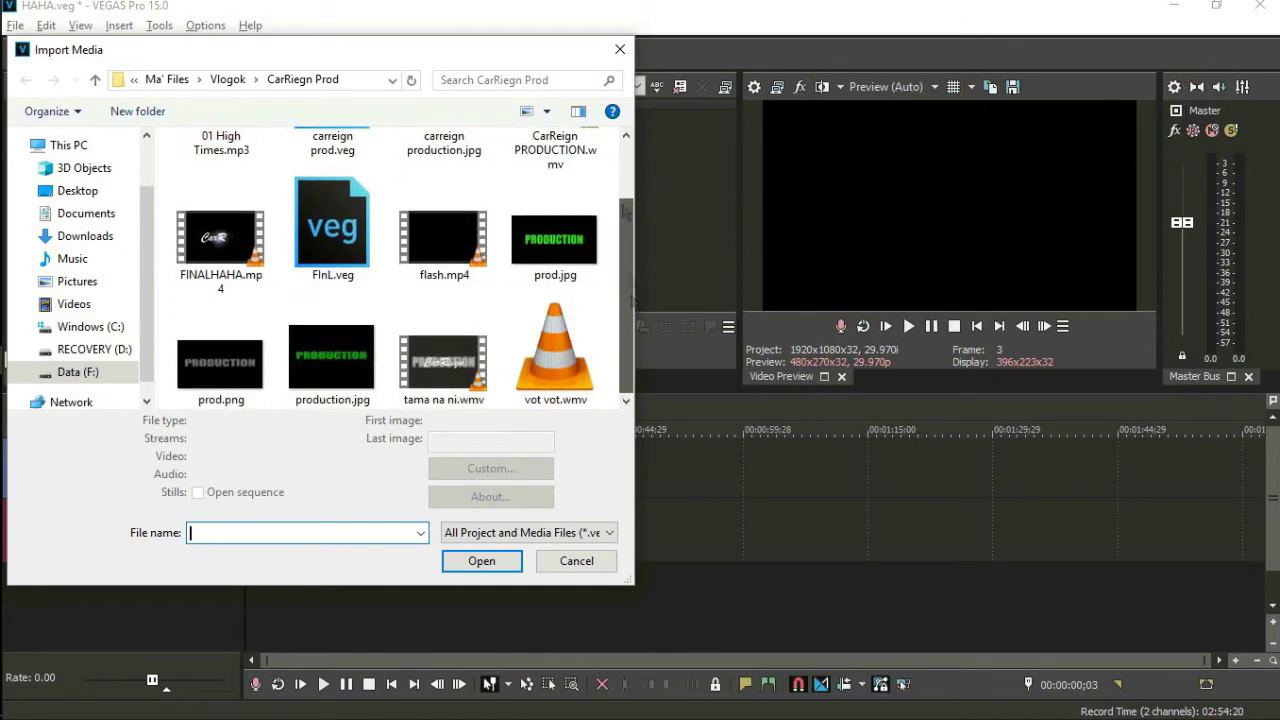
scroll(630, 300, "up", 2)
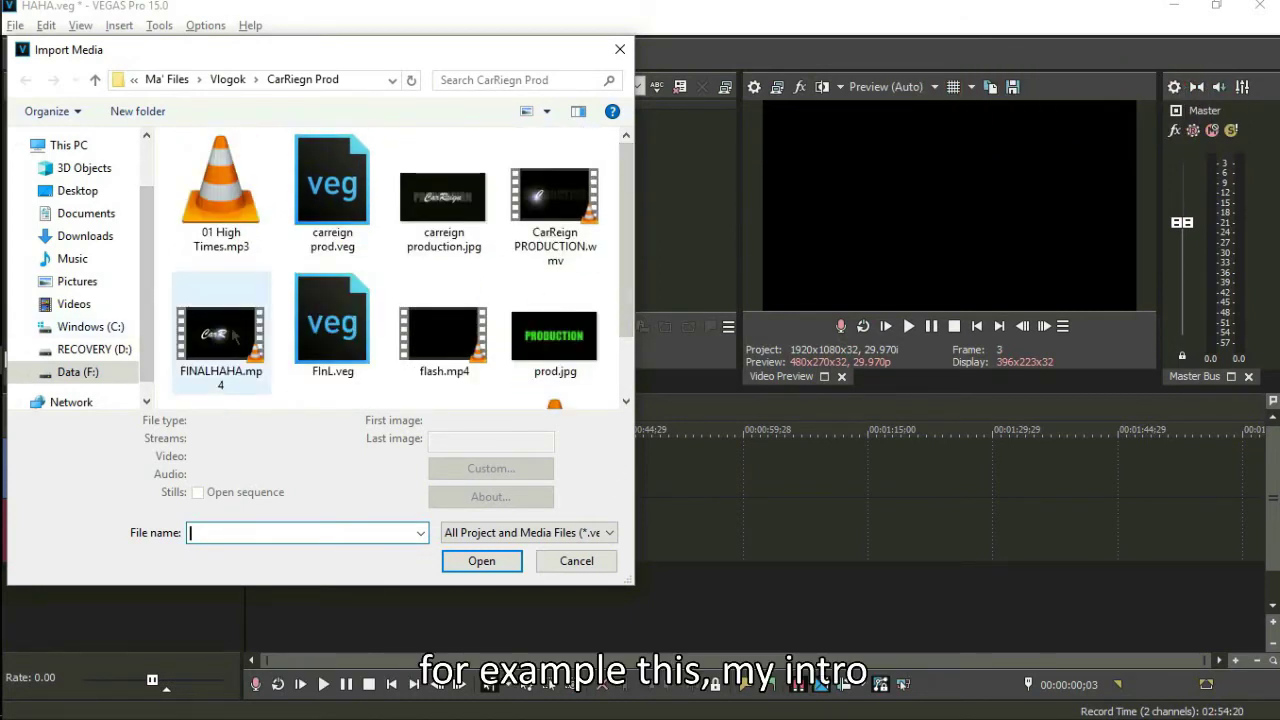
left_click(252, 368)
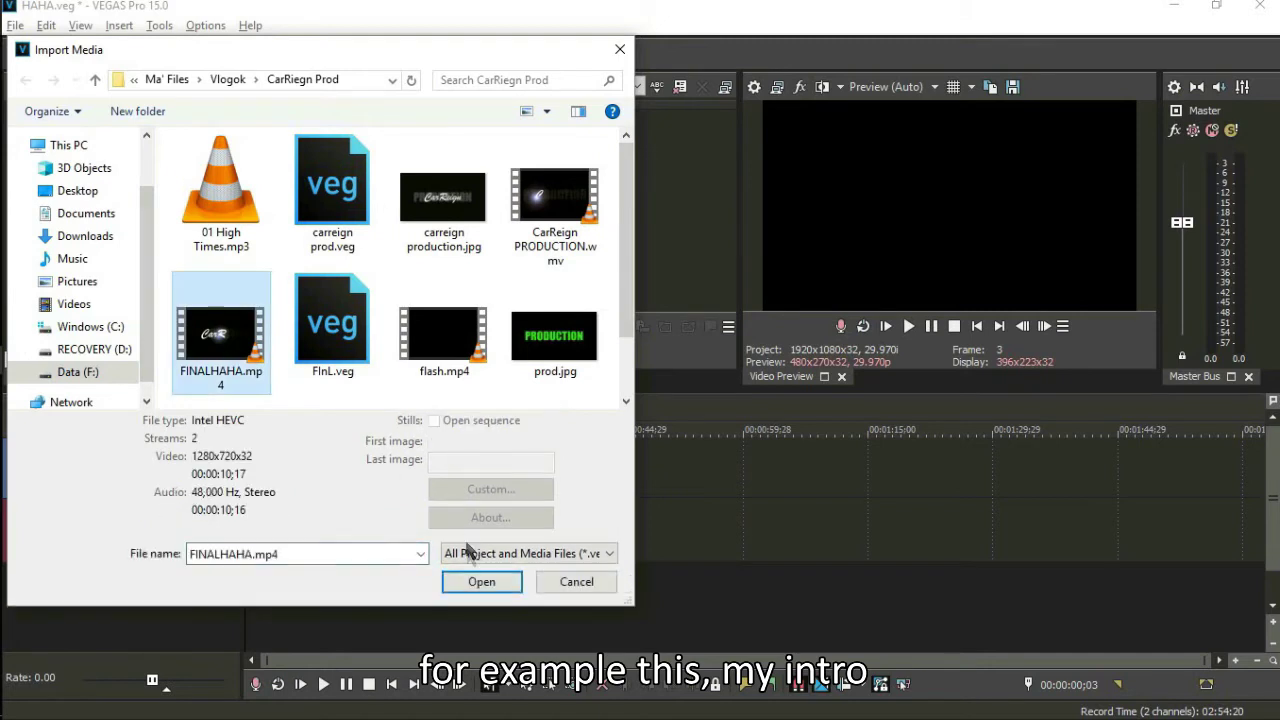
left_click(480, 582)
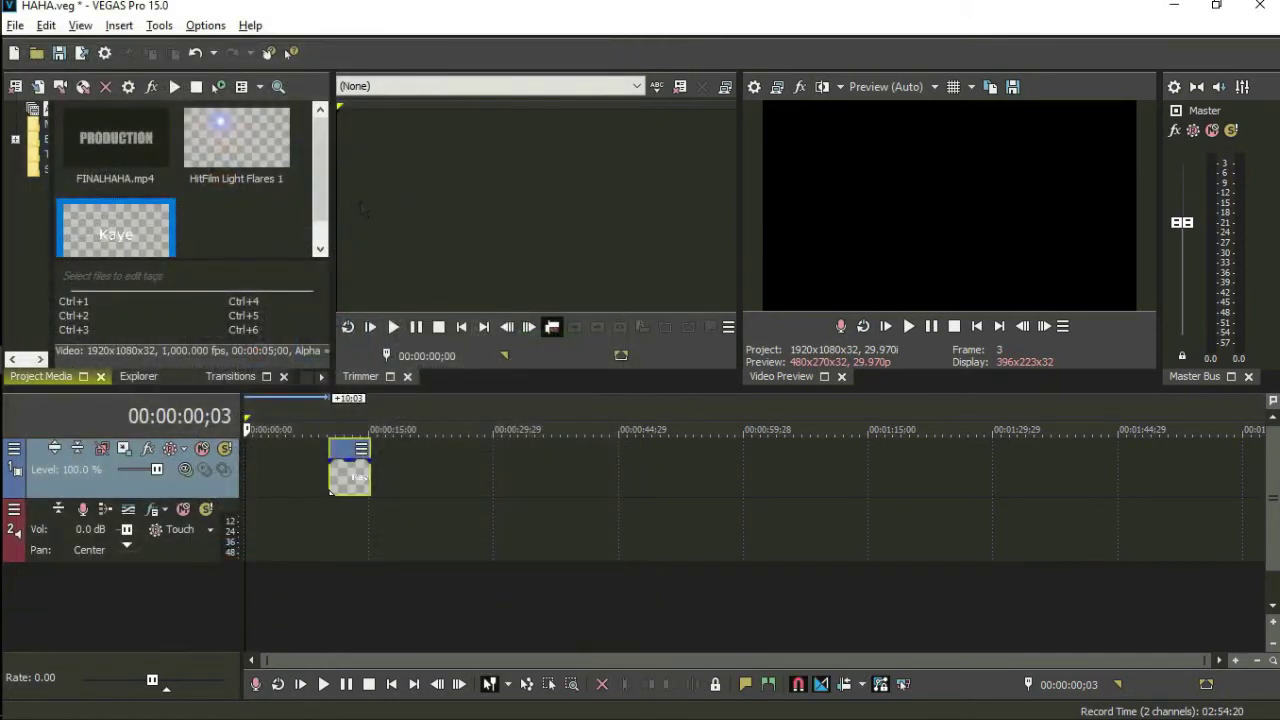
Load FINALHAHA.mp4 into the Trimmer for review
scroll(322, 150, "down", 1)
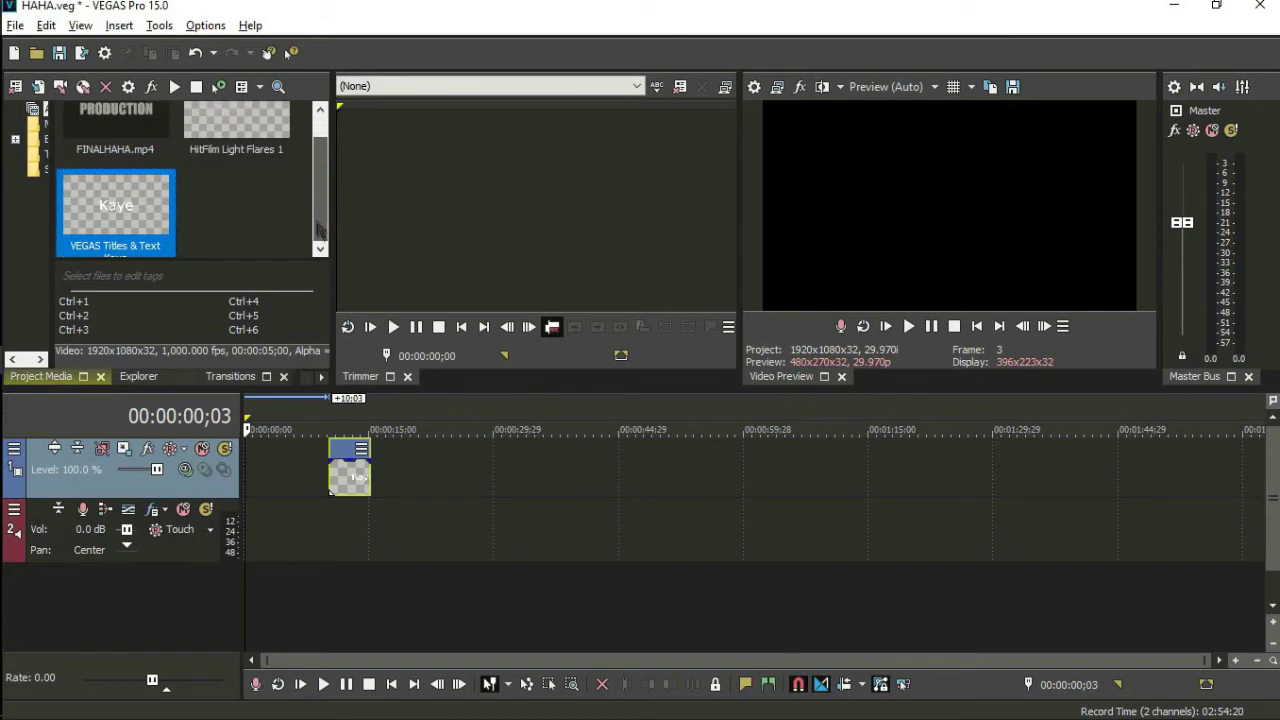
scroll(322, 143, "up", 1)
left_click_drag(125, 143, 403, 243)
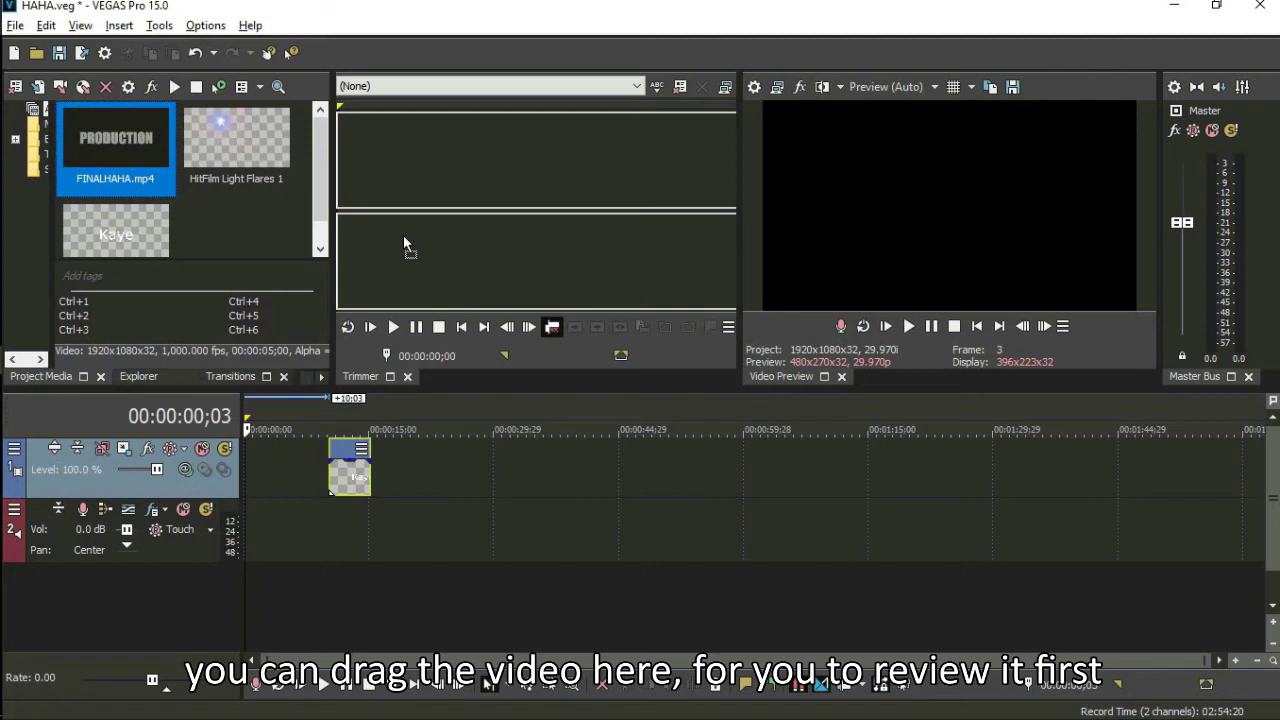
left_click_drag(403, 243, 403, 243)
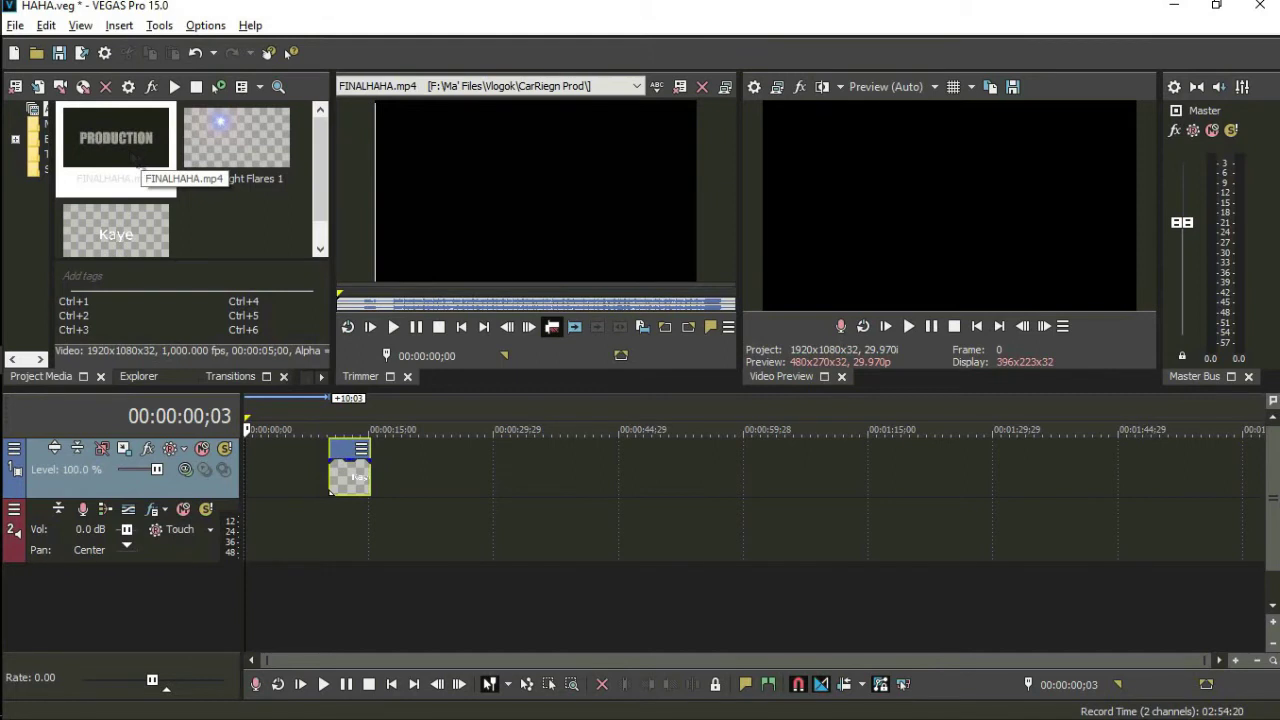
Place FINALHAHA.mp4 on the timeline keeping project settings, preview it, and move it after the text clip
left_click_drag(130, 157, 244, 490)
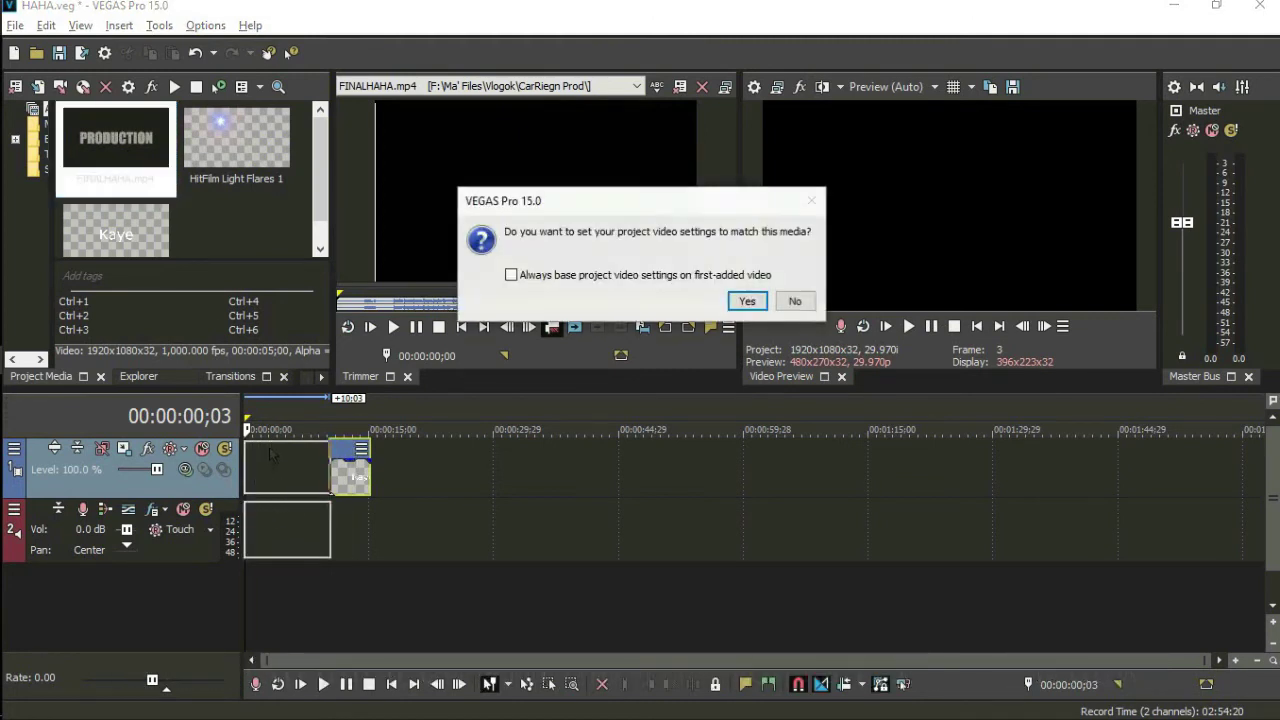
left_click(795, 302)
left_click_drag(360, 480, 400, 480)
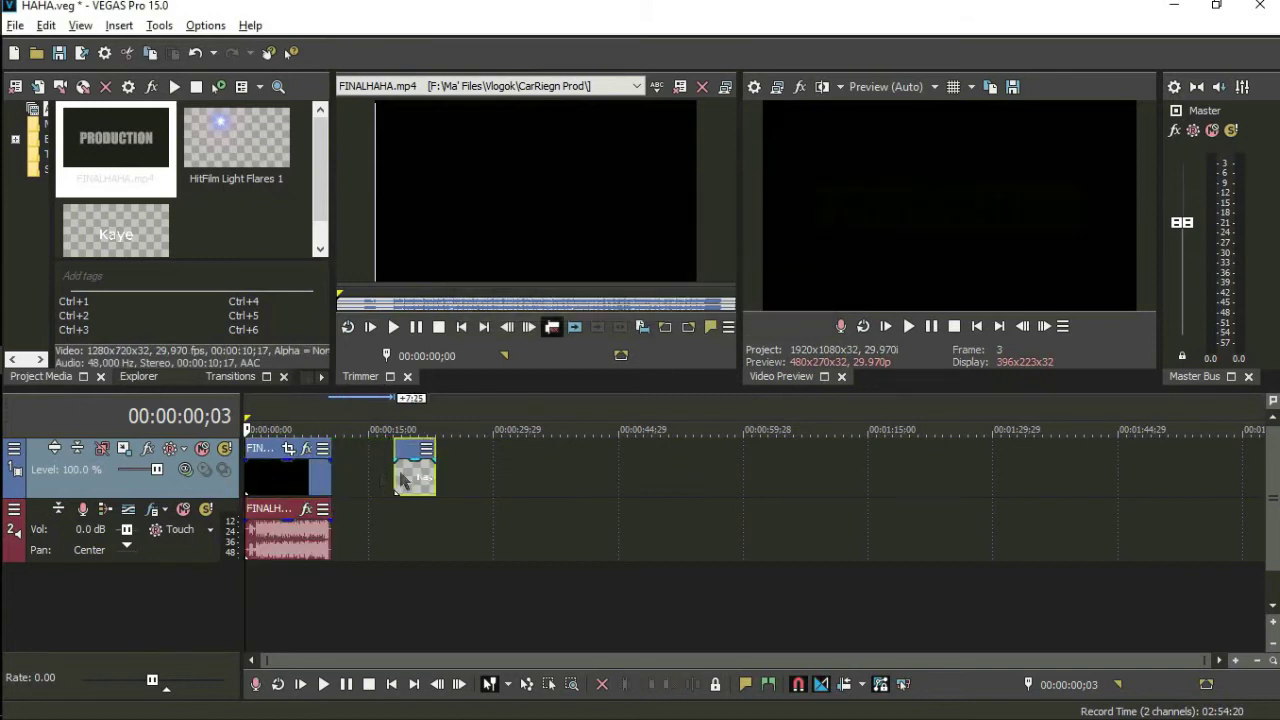
key("space")
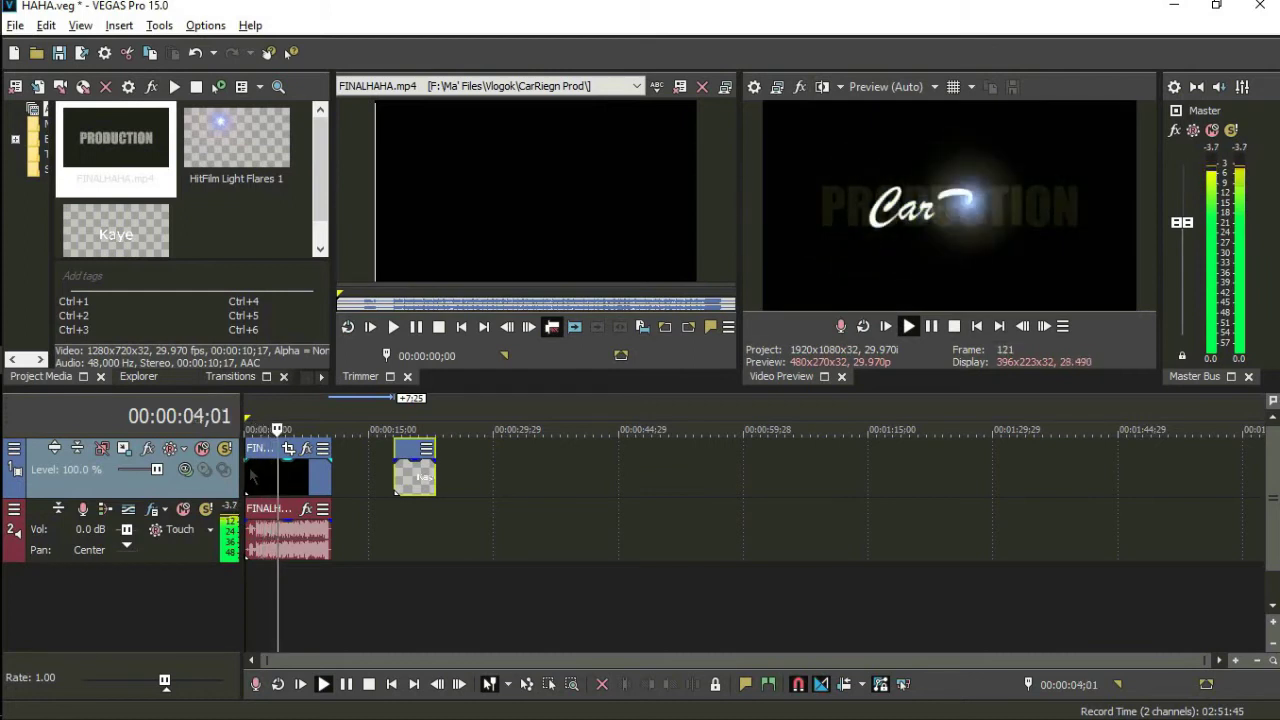
key("space")
left_click(283, 483)
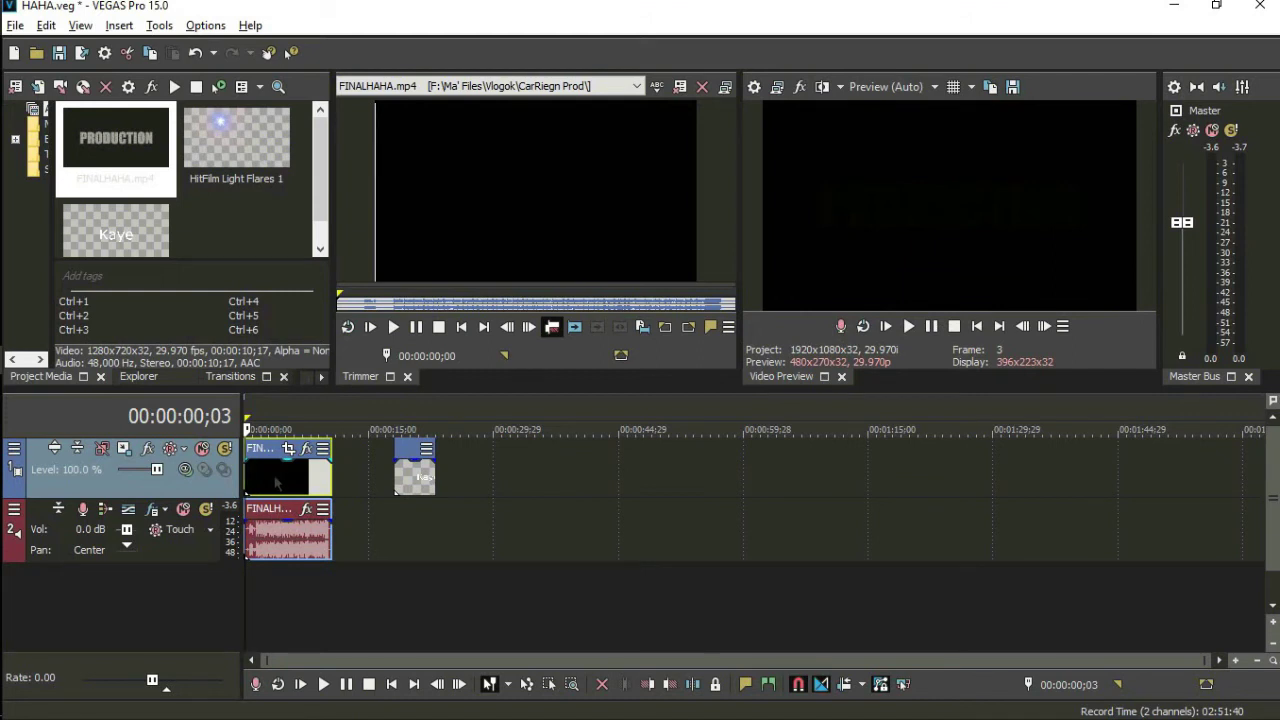
left_click_drag(276, 483, 503, 500)
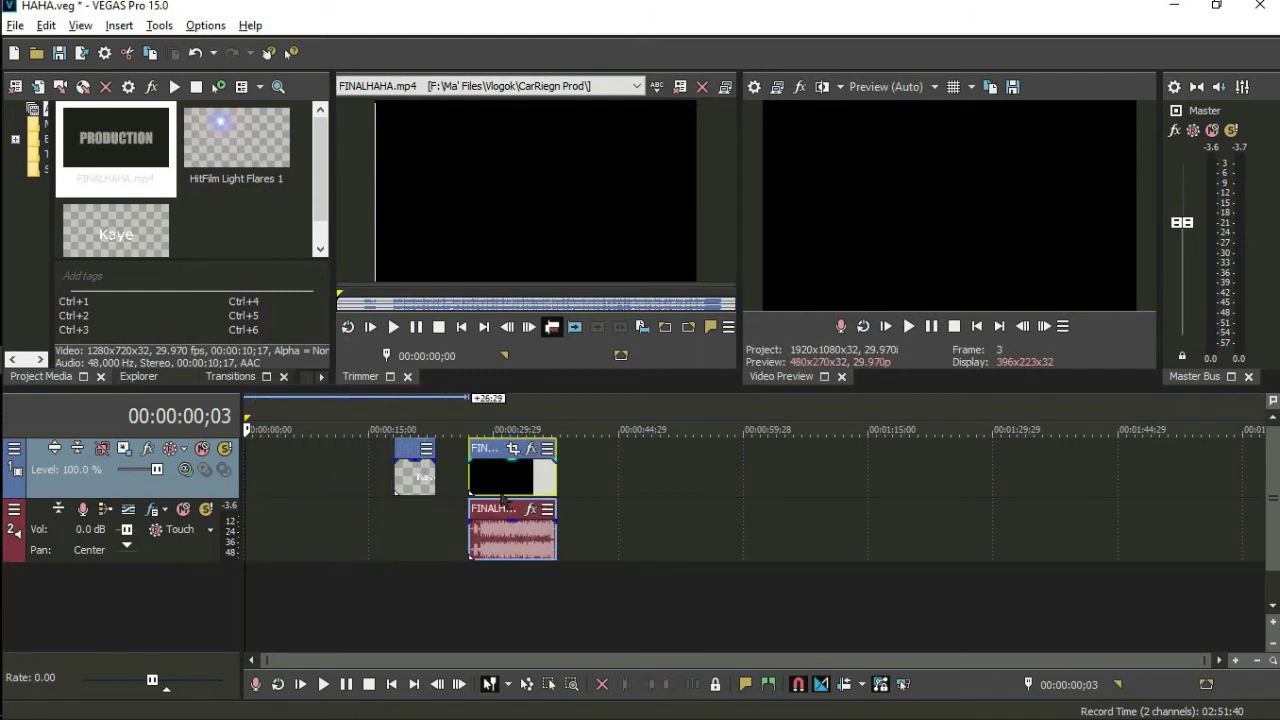
Import the green PRODUCTION photo prod.jpg into the project media
key("alt+Tab")
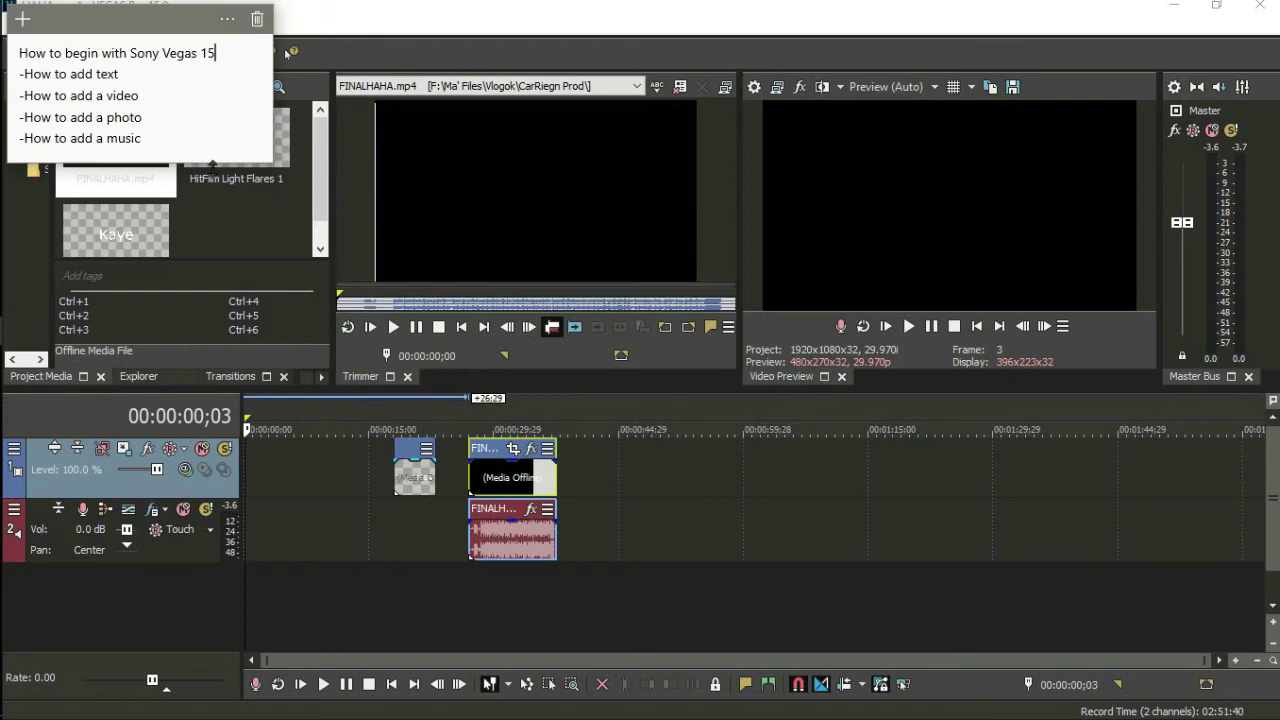
key("alt+Tab")
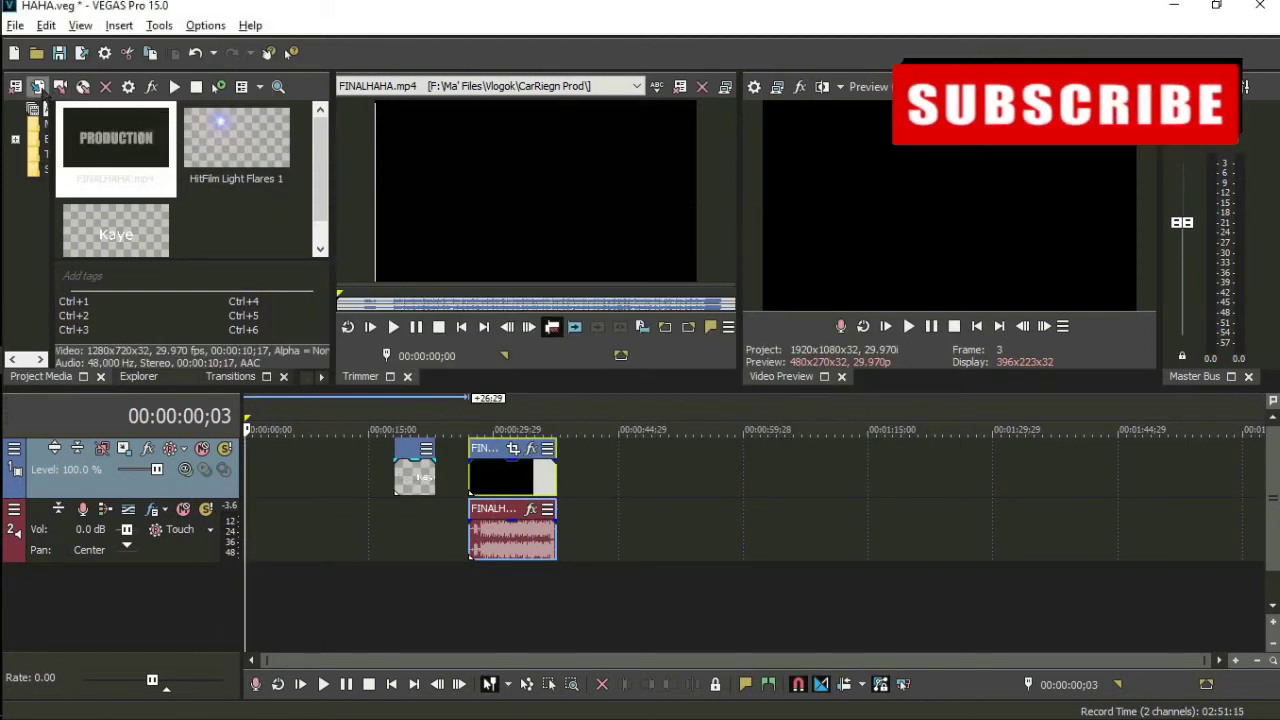
left_click(38, 90)
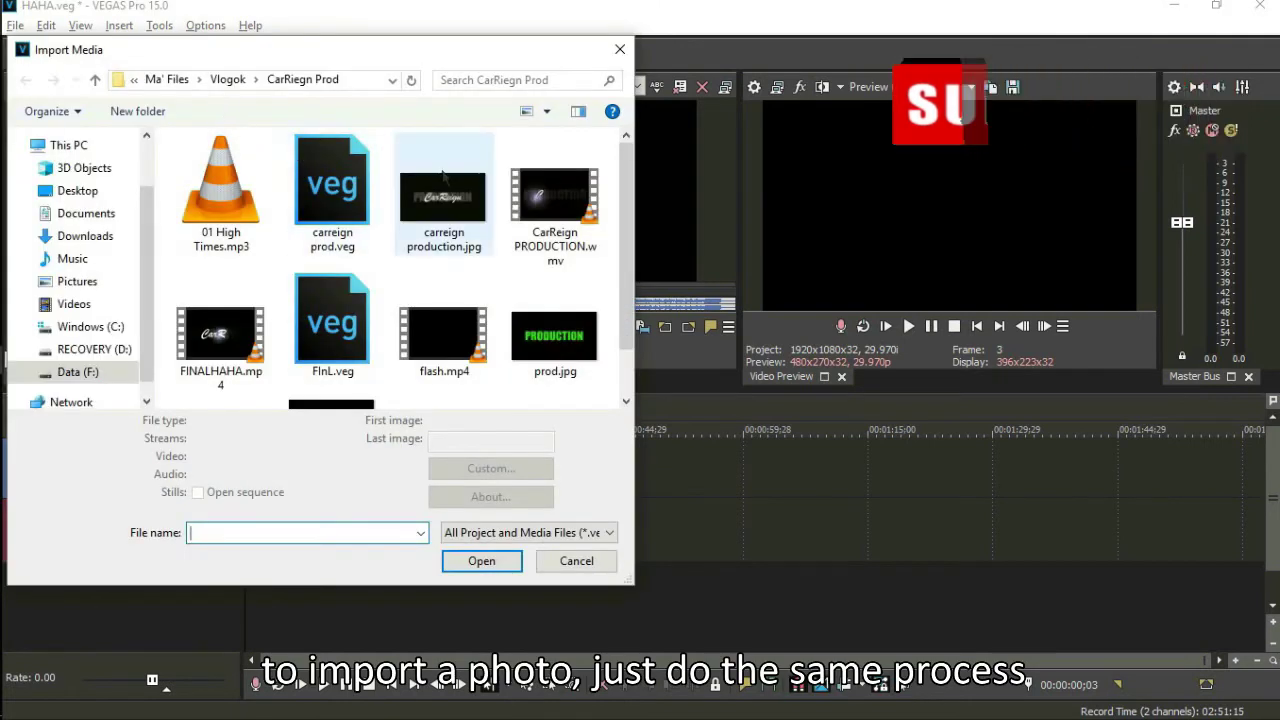
scroll(620, 210, "down", 4)
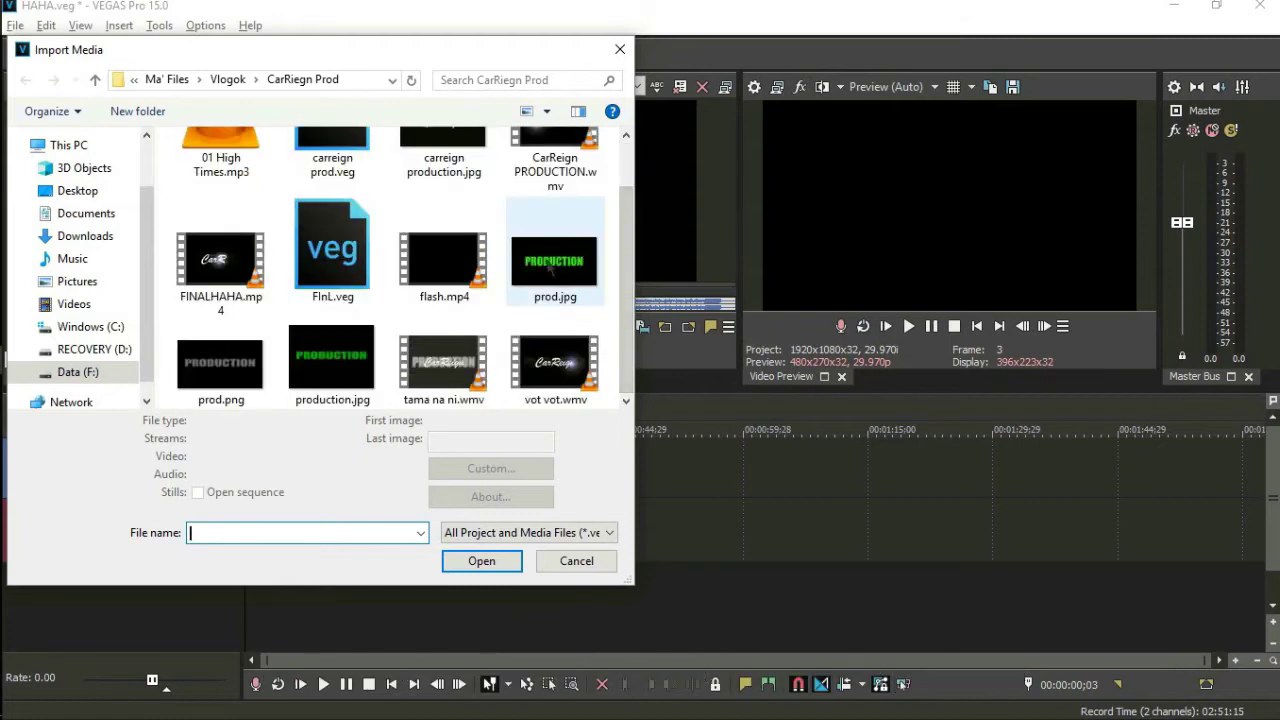
left_click(549, 268)
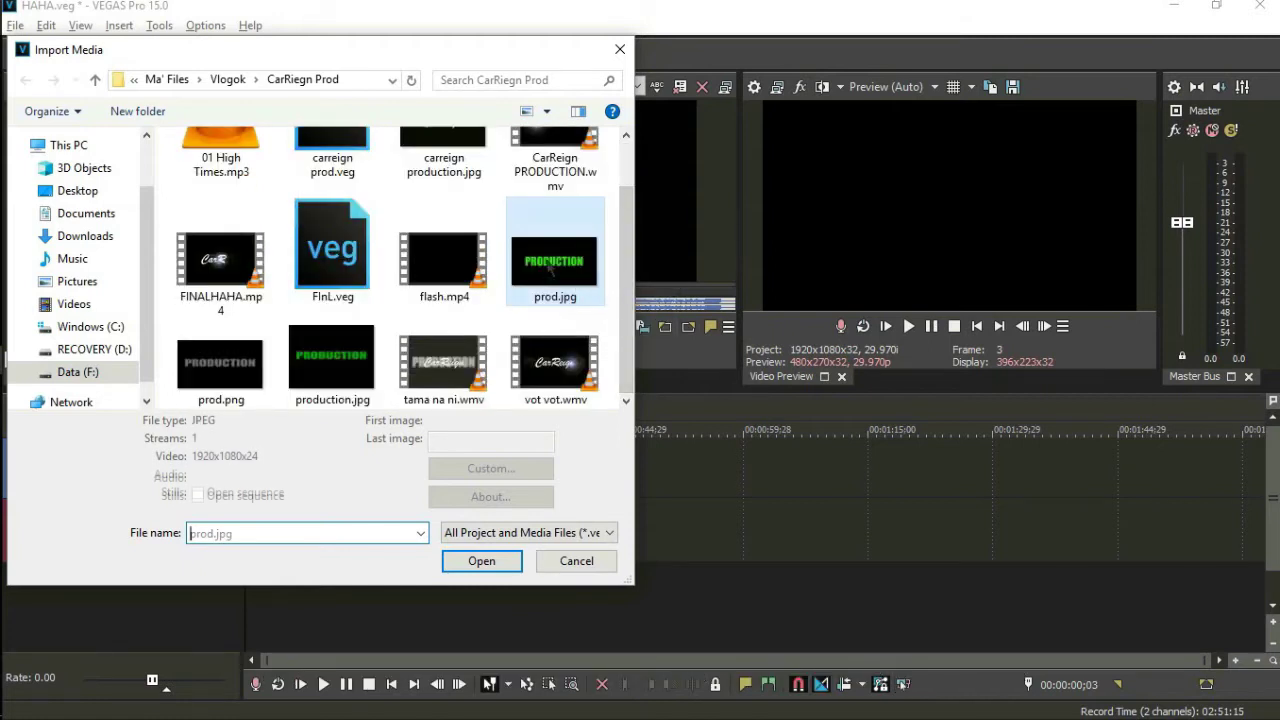
left_click(474, 563)
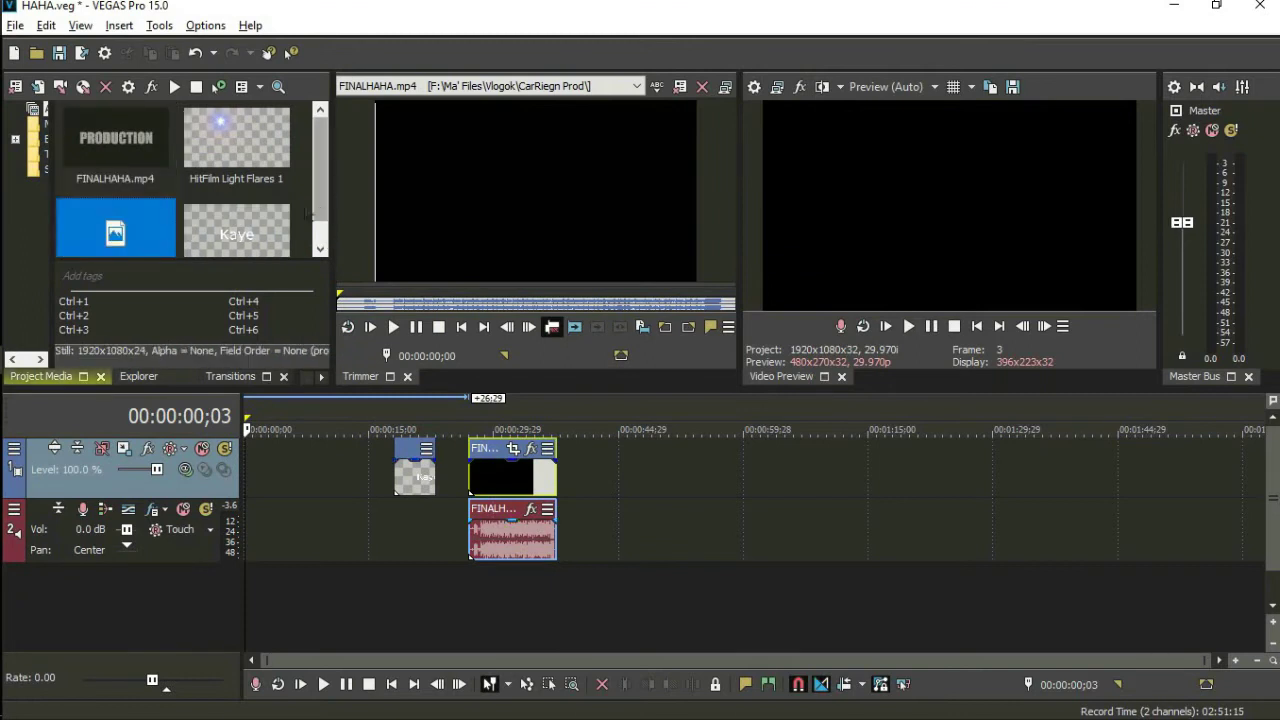
Place prod.jpg on video track 1 and slide it right so it sits ahead of the title clip
scroll(325, 205, "down", 1)
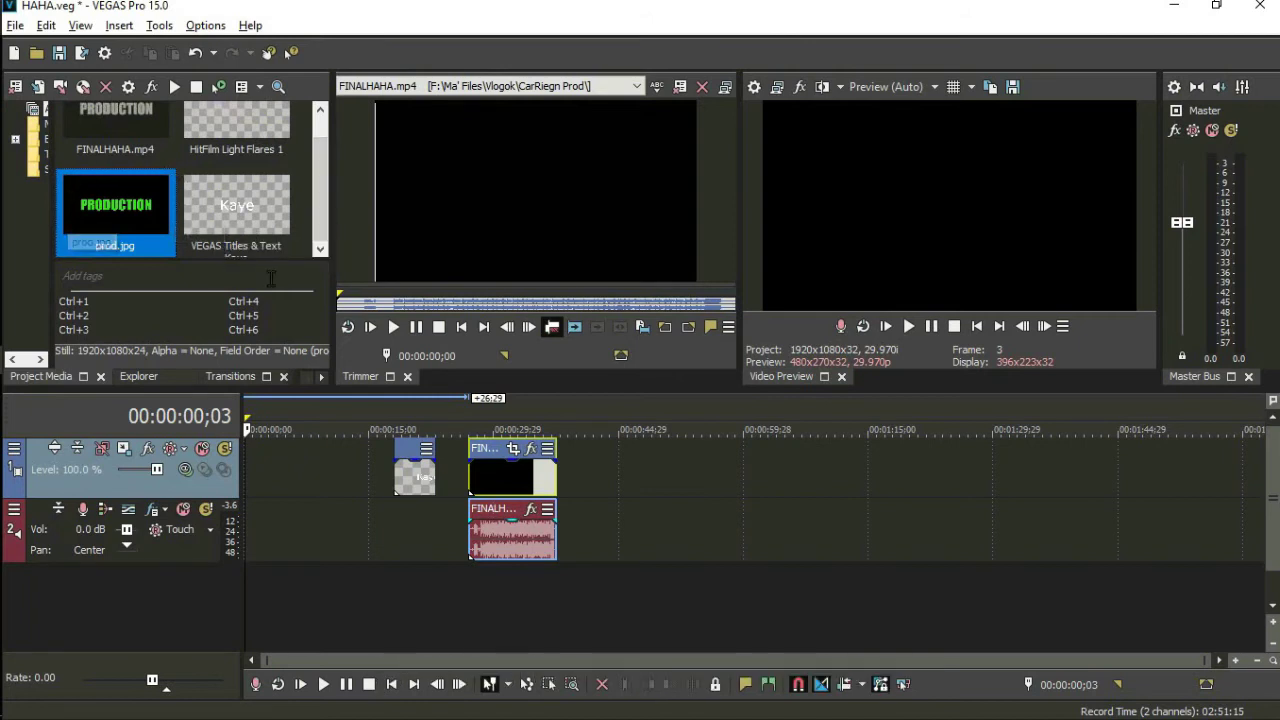
left_click(227, 222)
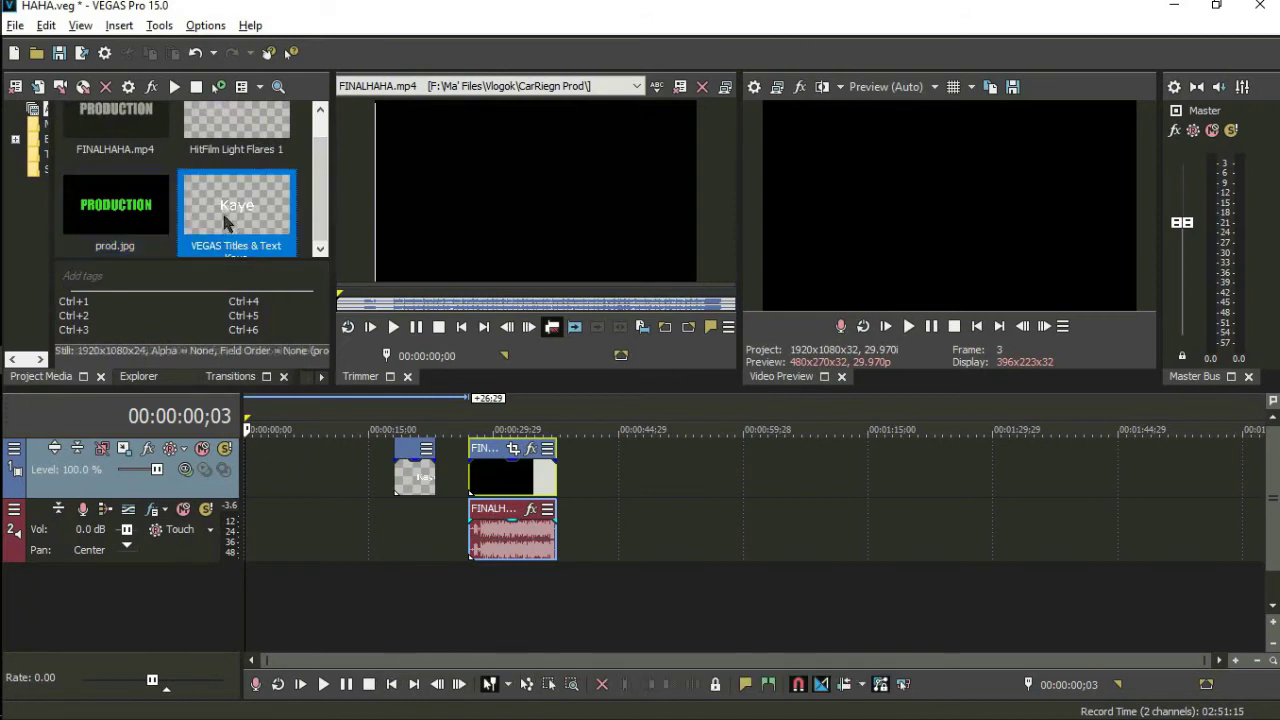
left_click(128, 214)
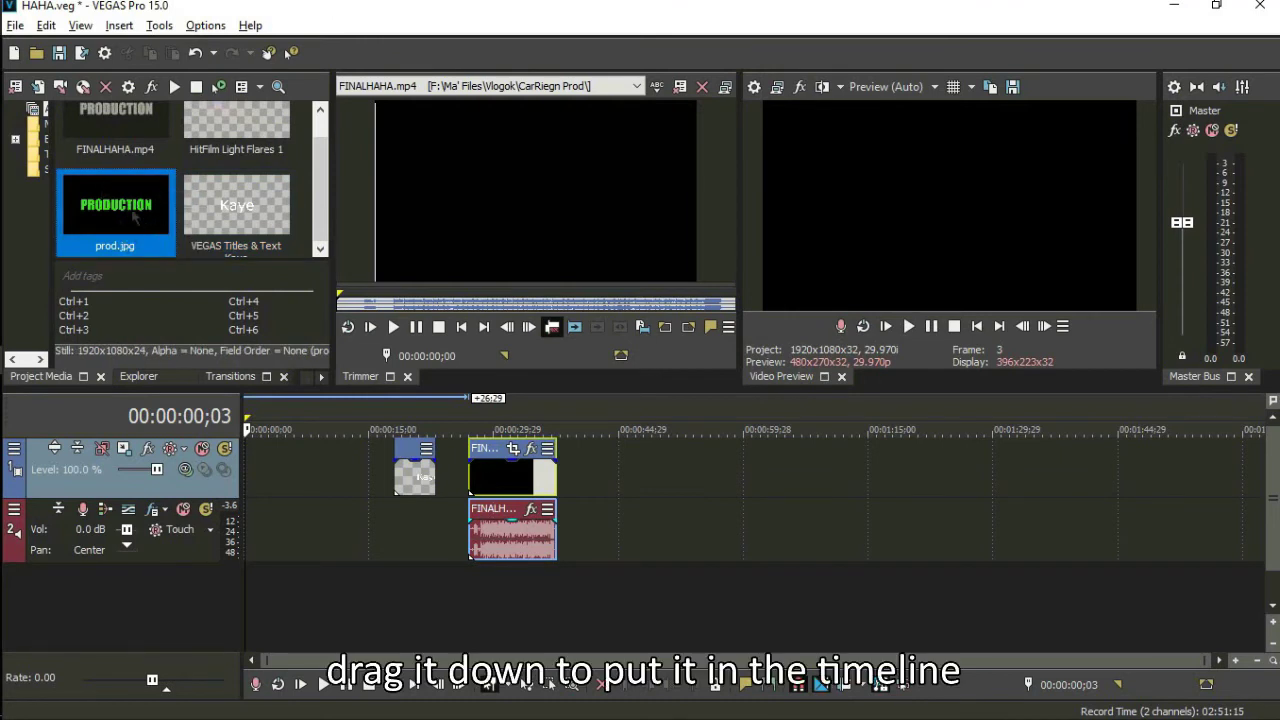
left_click_drag(186, 351, 252, 478)
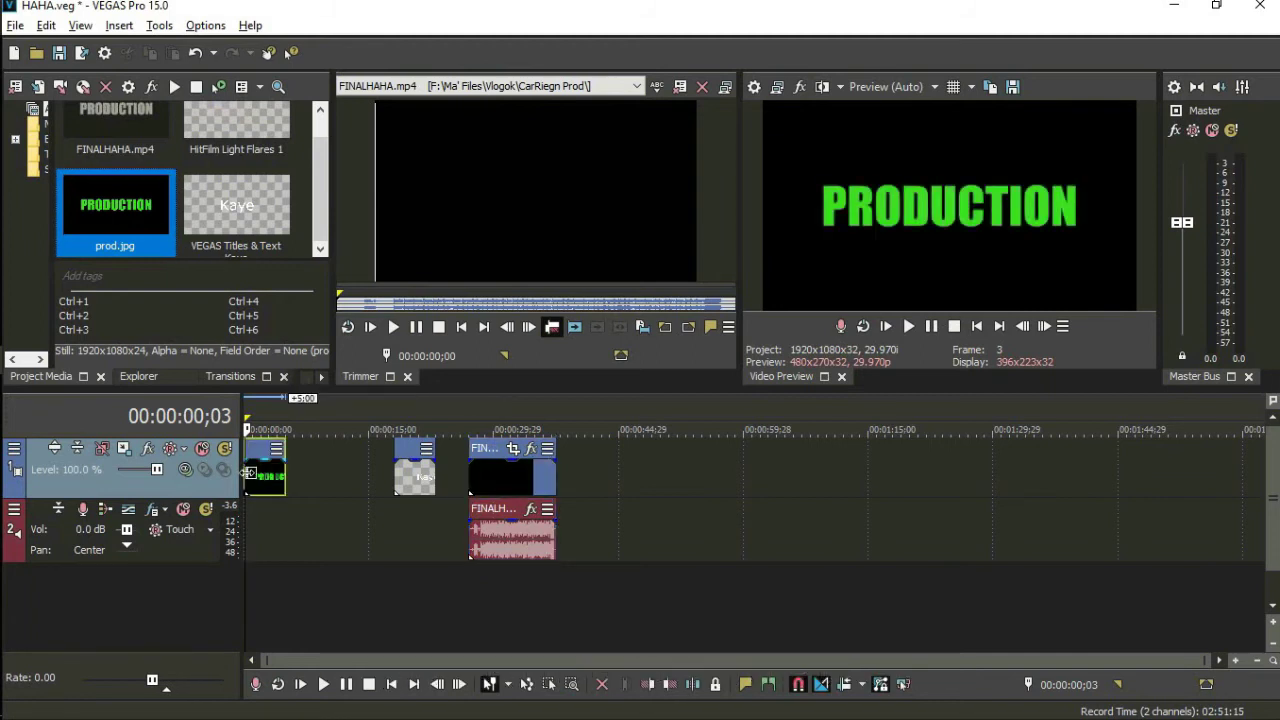
left_click_drag(252, 474, 329, 480)
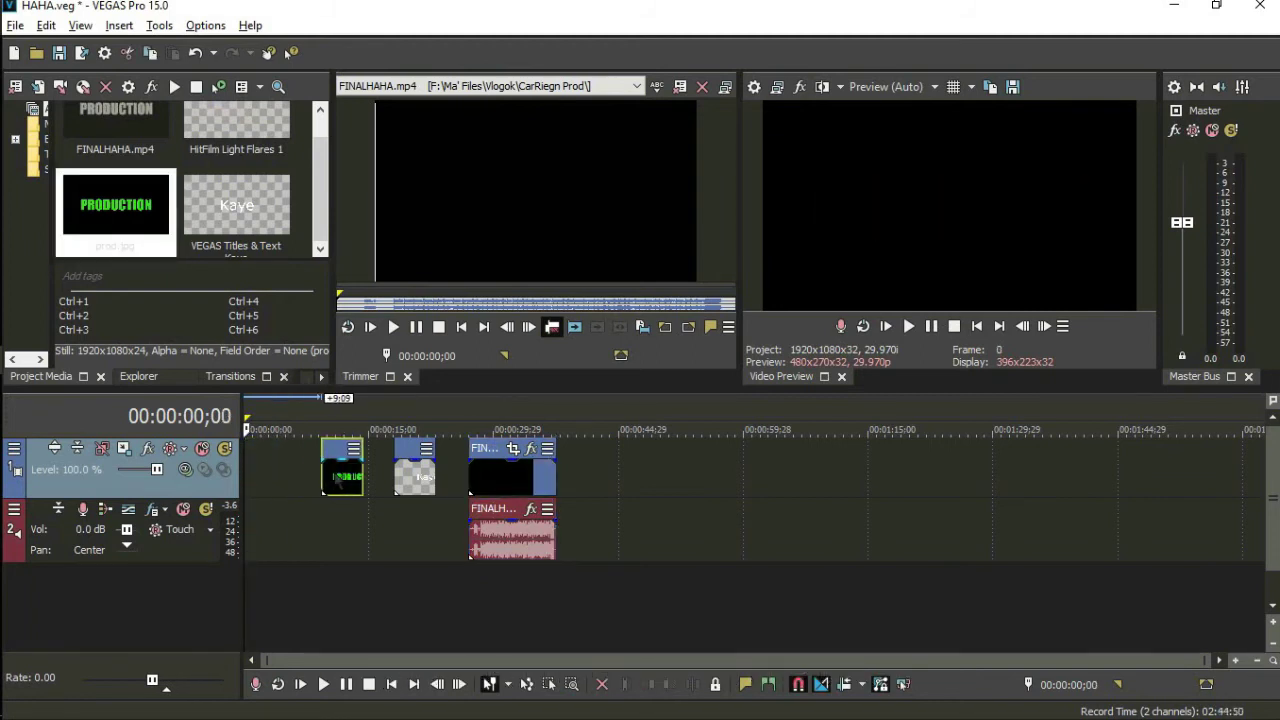
Import the music file 01 High Times.mp3 into the project media
key("alt+Tab")
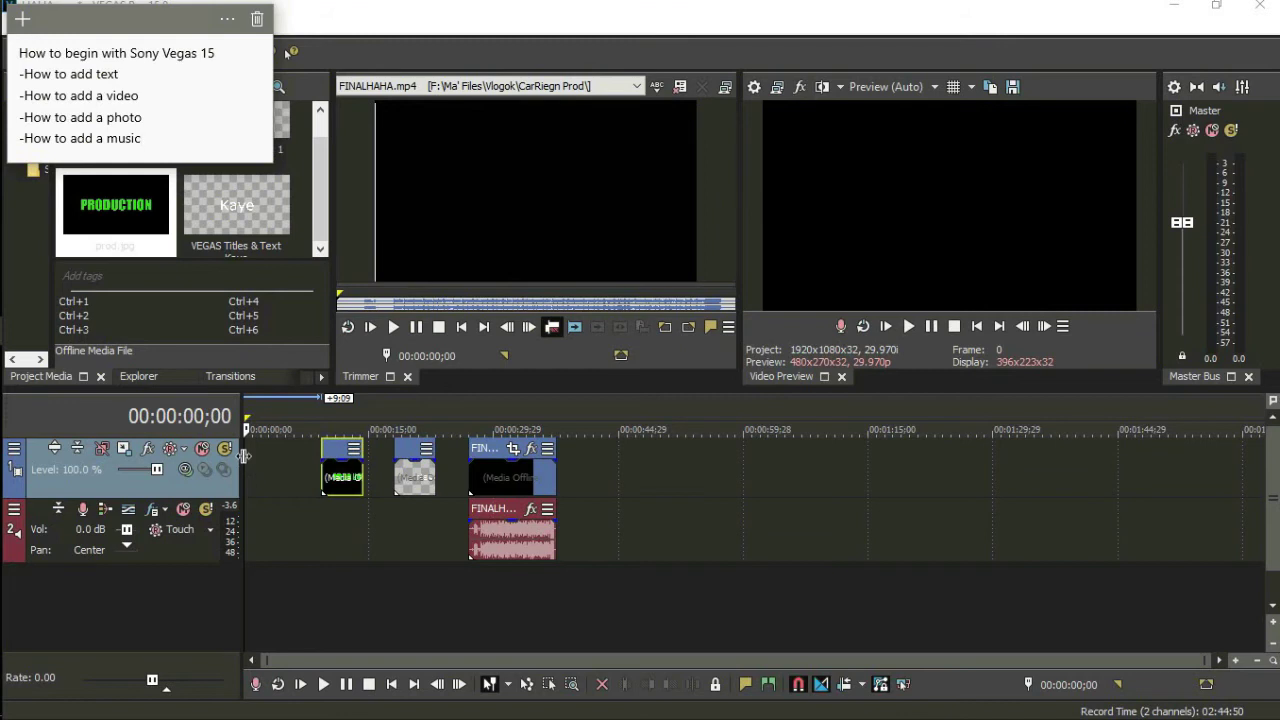
key("alt+Tab")
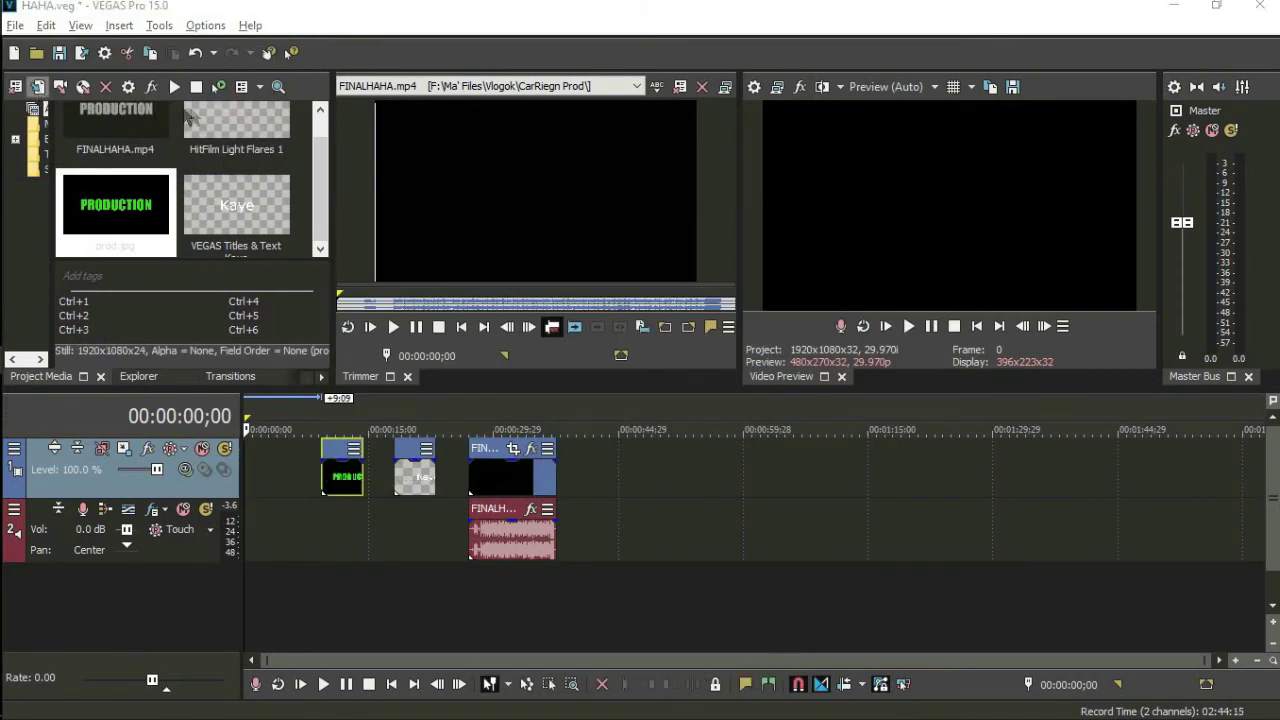
left_click(37, 86)
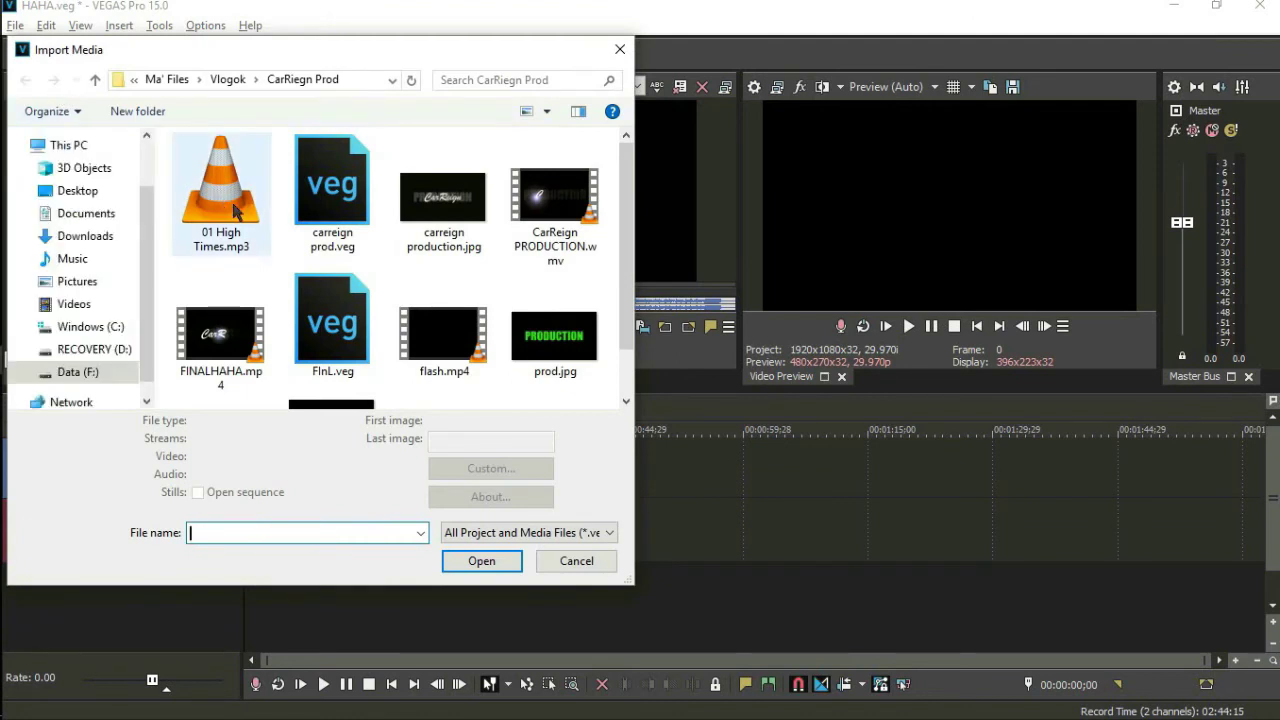
left_click(236, 210)
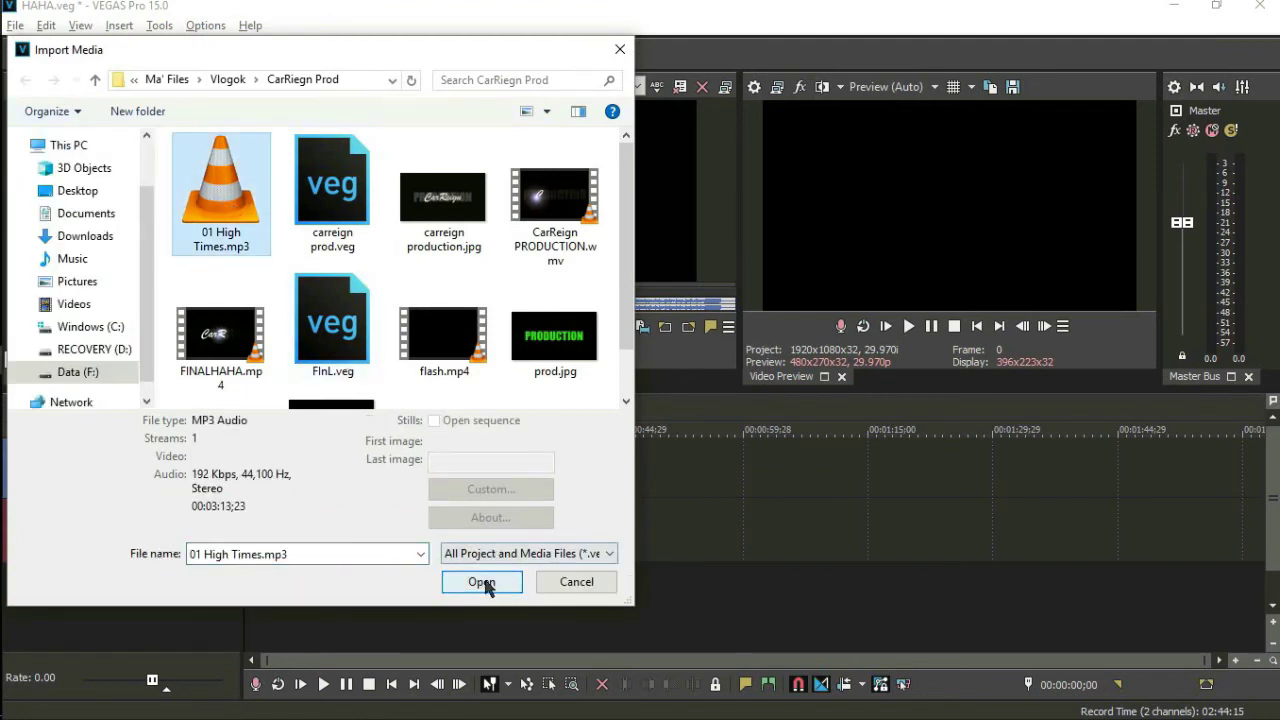
left_click(482, 582)
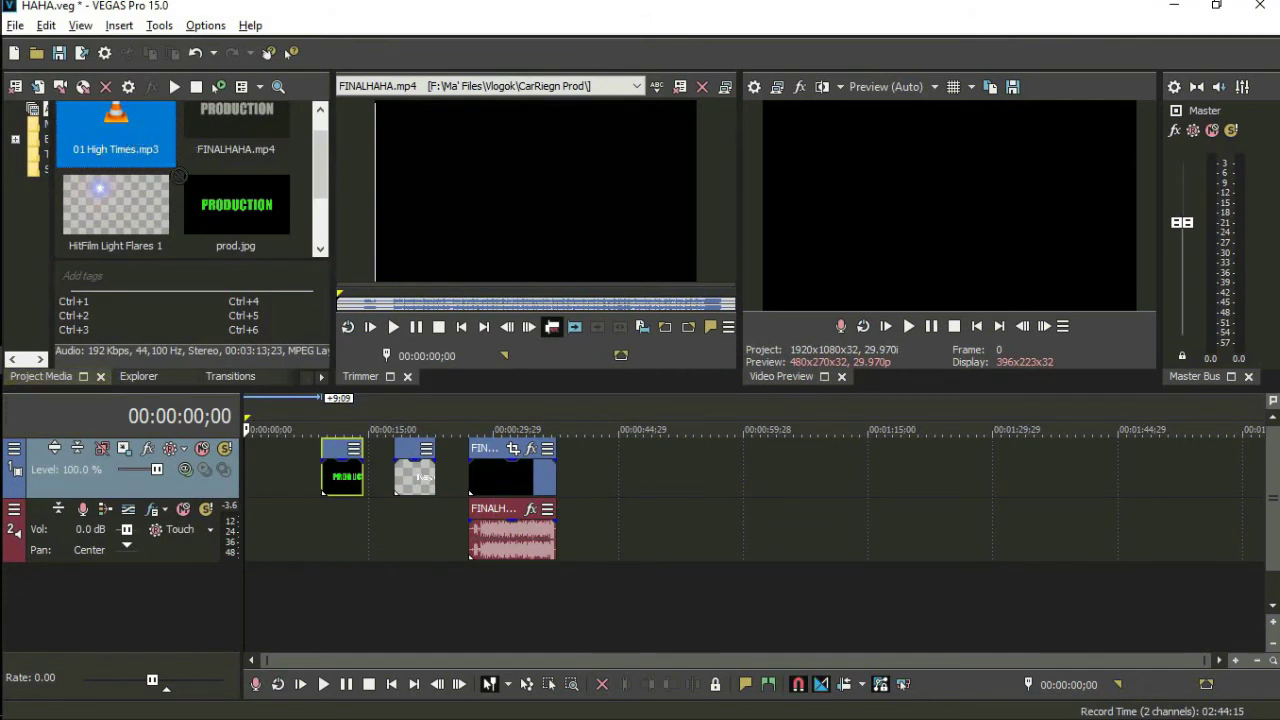
Place 01 High Times.mp3 on audio track 2, starting just after the intro clip's audio
left_click_drag(115, 150, 259, 490)
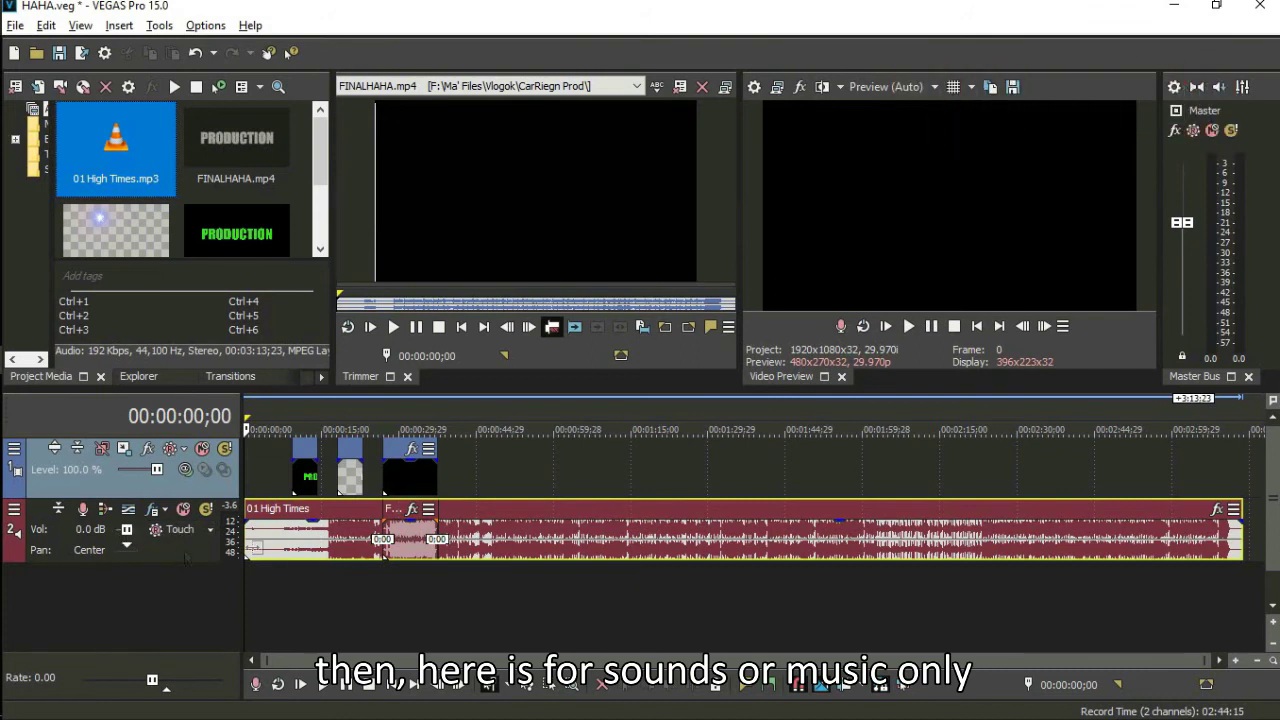
left_click_drag(300, 557, 553, 557)
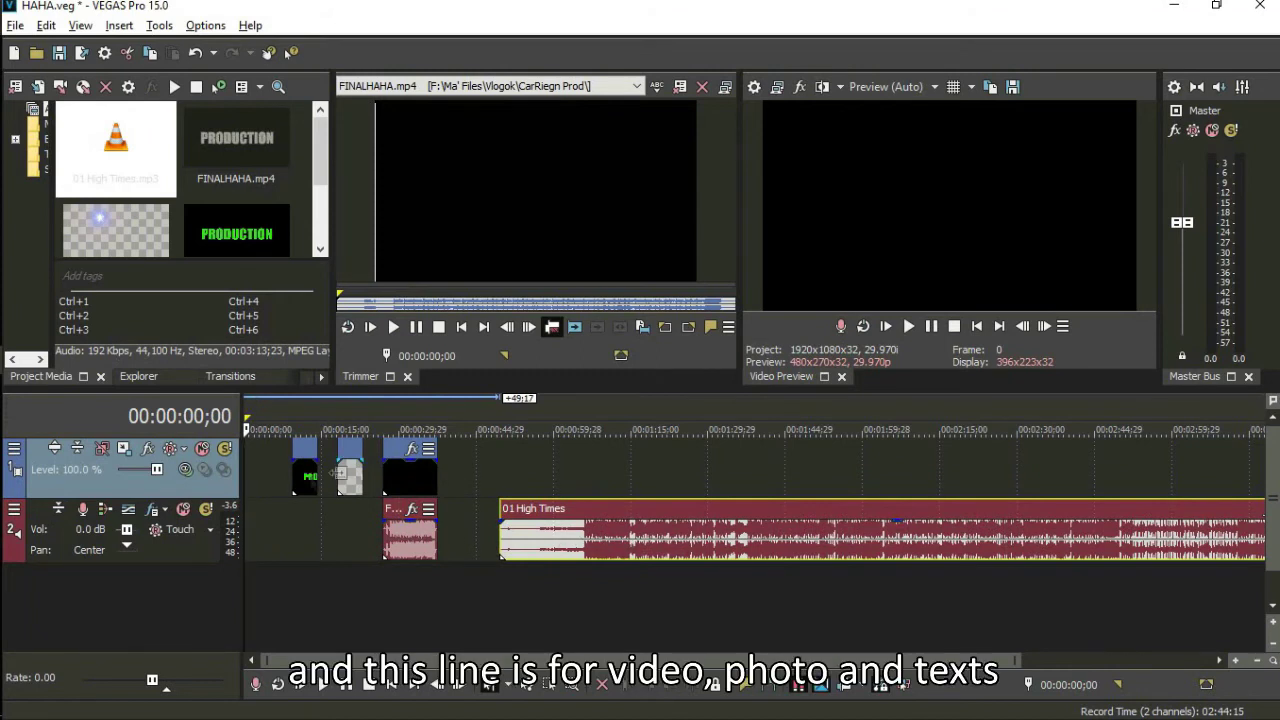
left_click_drag(600, 543, 585, 551)
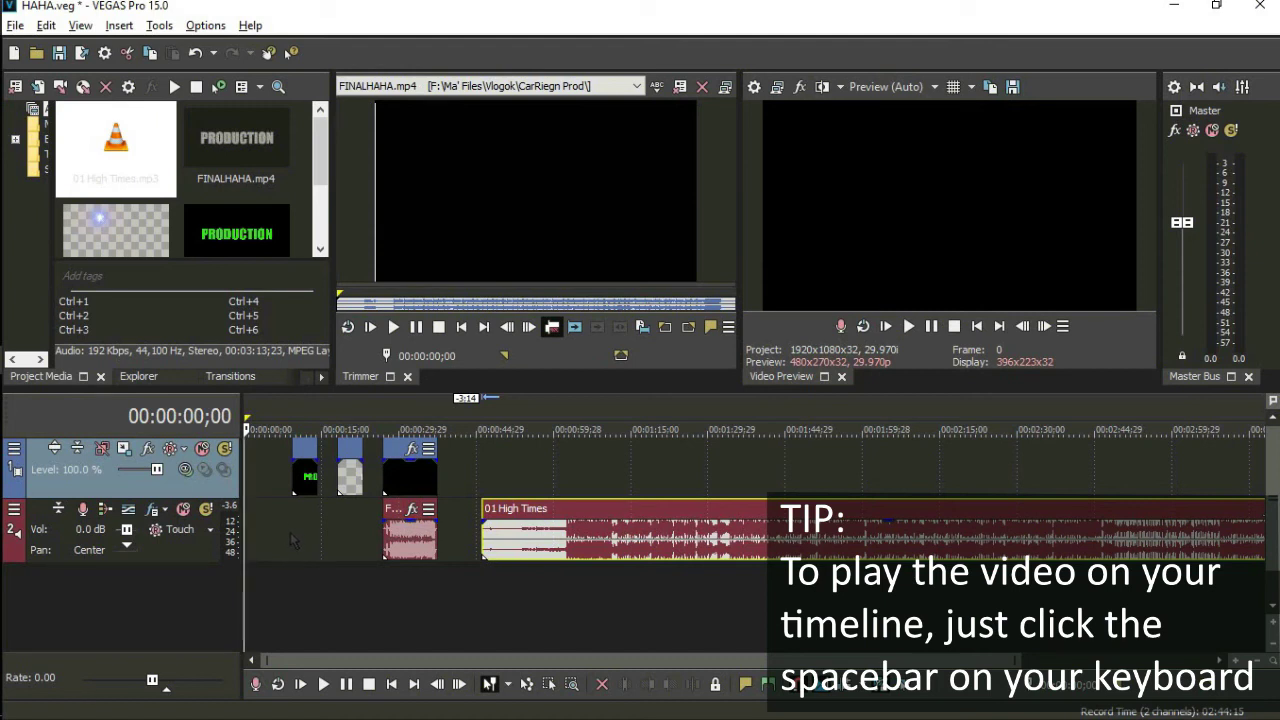
Preview the timeline, then shift the FINALHAHA.mp4 clip and its audio later to about 27 seconds
left_click(292, 508)
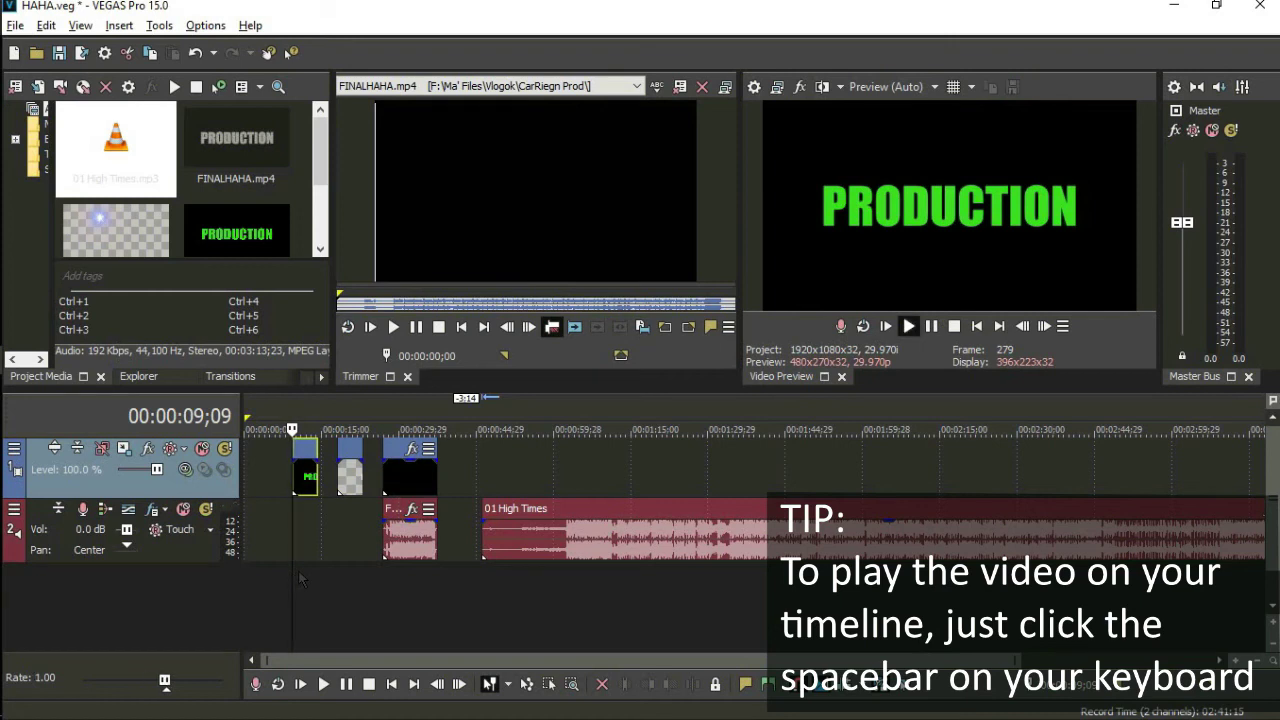
key("space")
key("space")
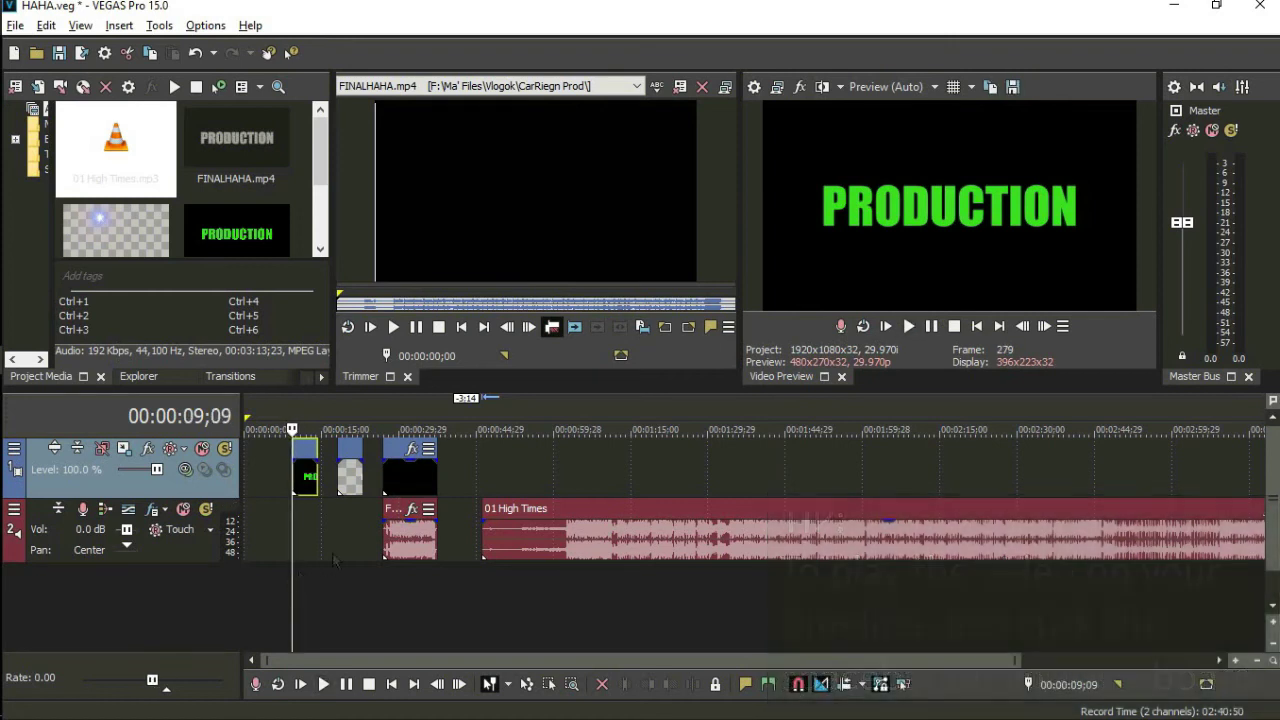
left_click(385, 509)
key("space")
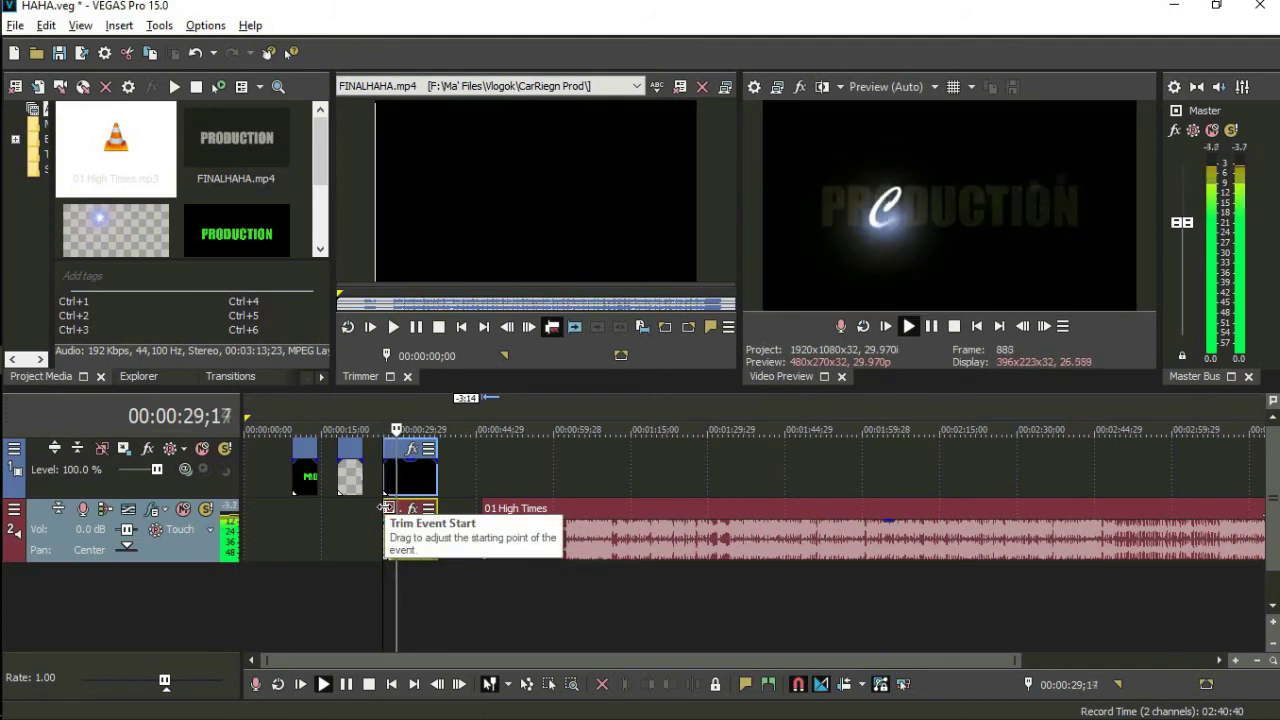
key("space")
left_click_drag(398, 487, 425, 479)
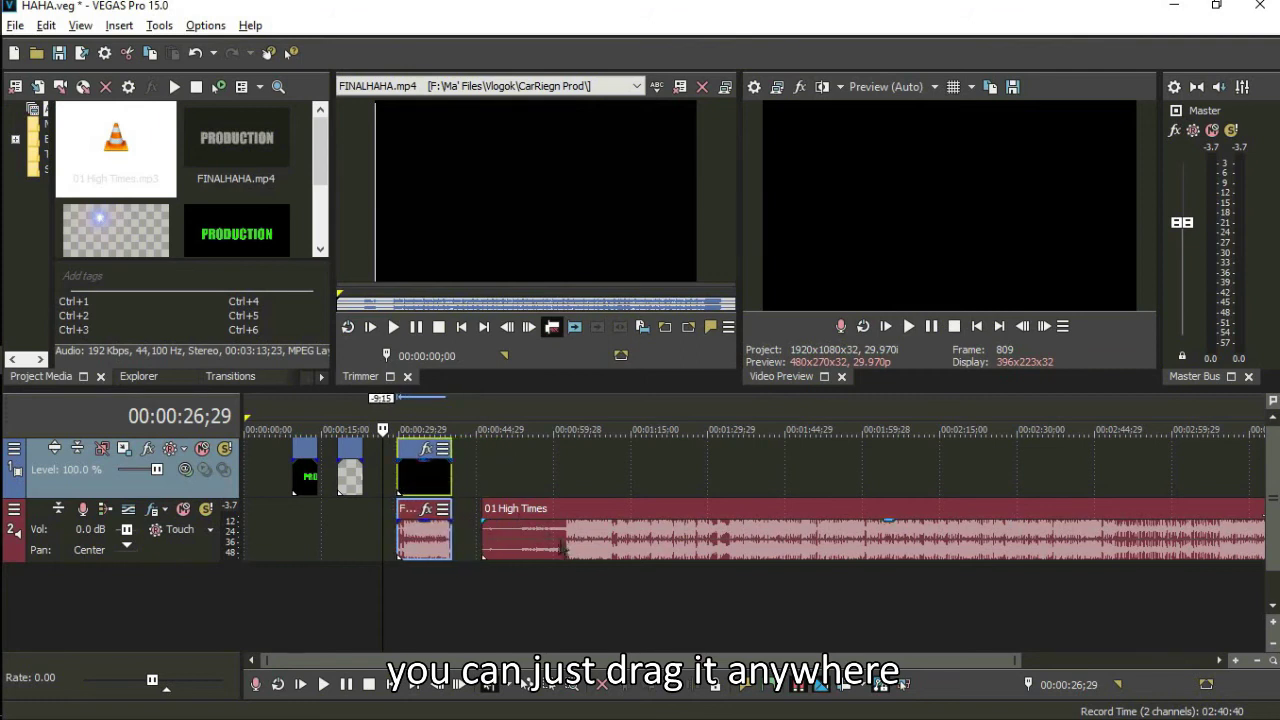
Insert a third audio track and place the 01 High Times music on it, starting at the intro clip
mouse_move(563, 548)
left_mouse_down()
mouse_move(486, 546)
mouse_move(1260, 546)
mouse_move(326, 546)
mouse_move(568, 548)
left_mouse_up()
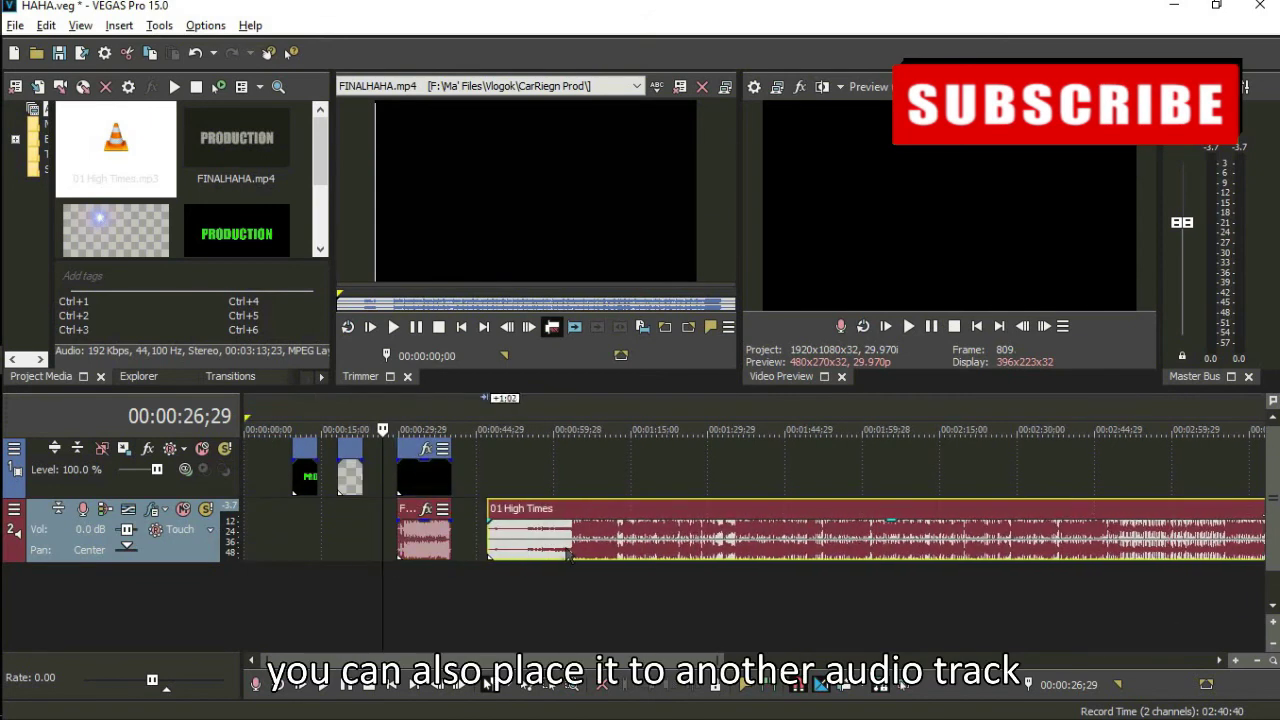
left_click(550, 595)
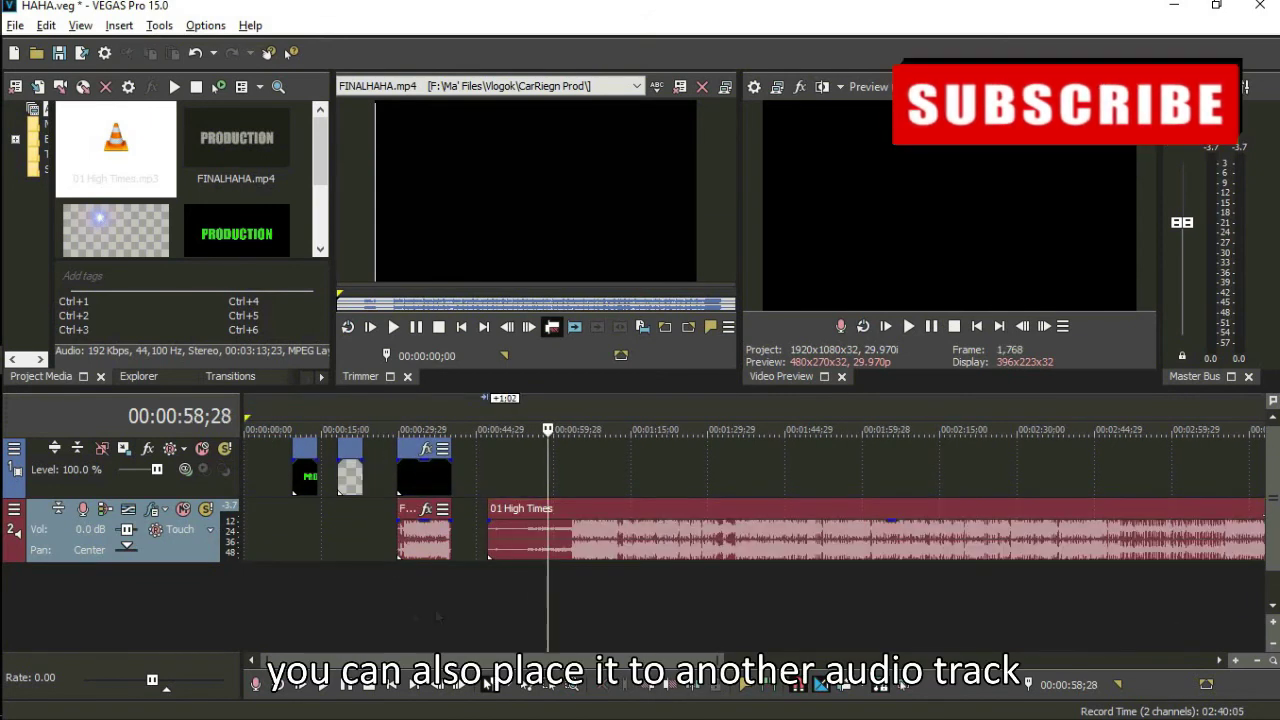
right_click(209, 609)
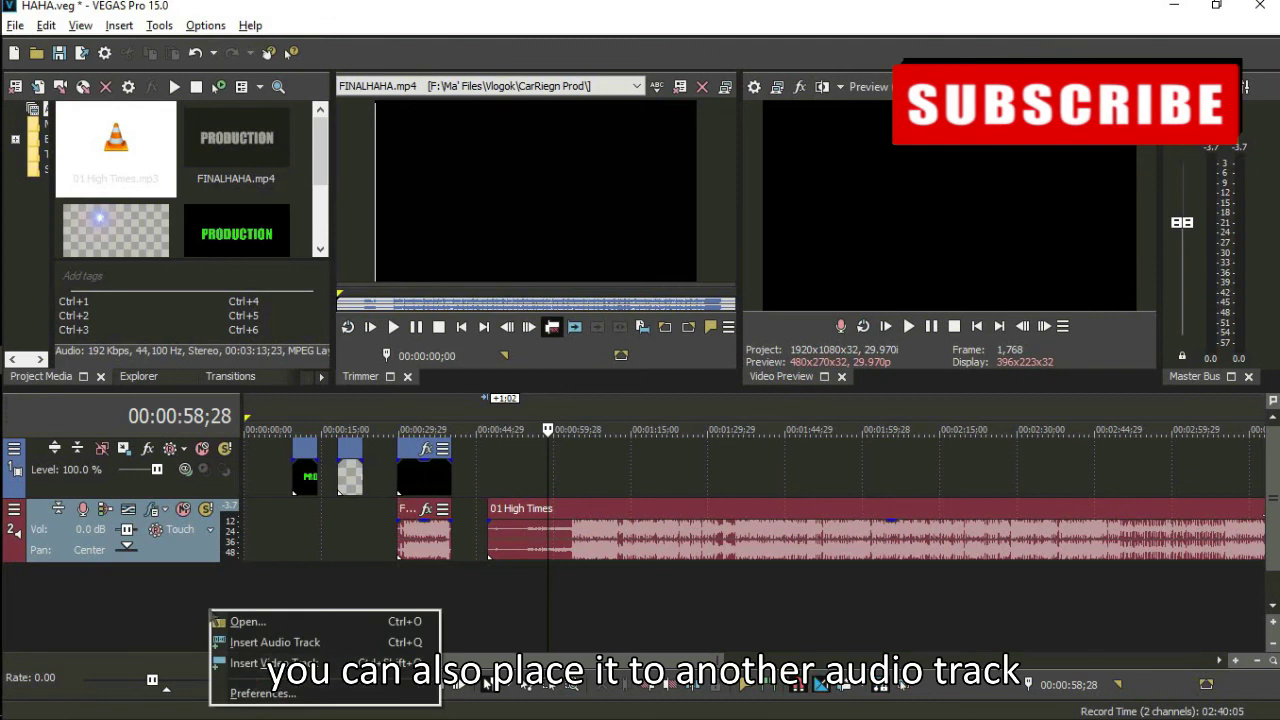
left_click(252, 642)
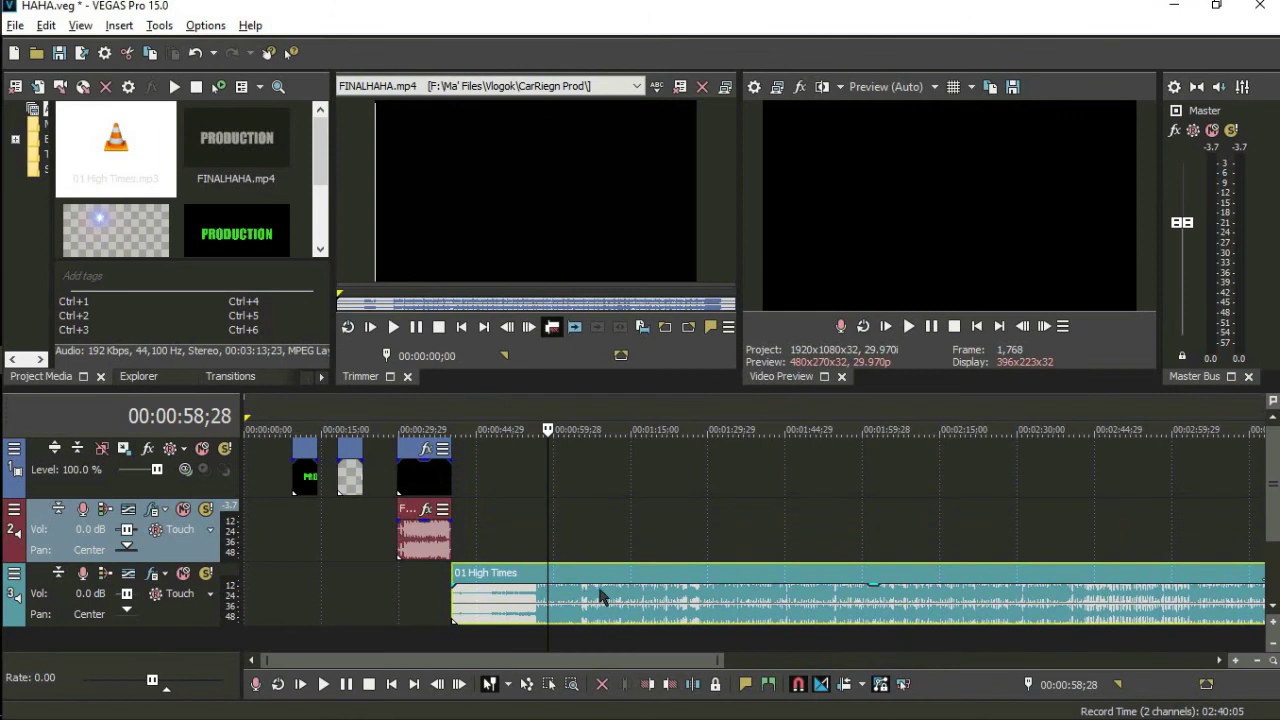
left_click(420, 600)
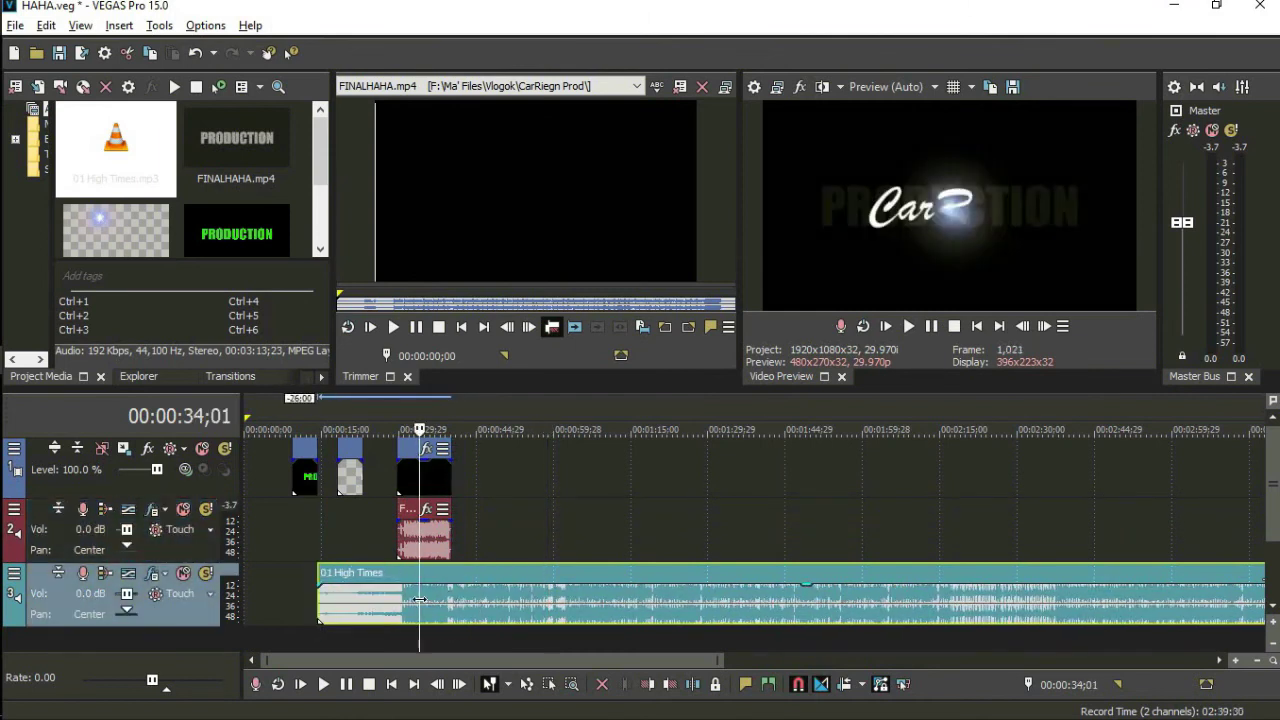